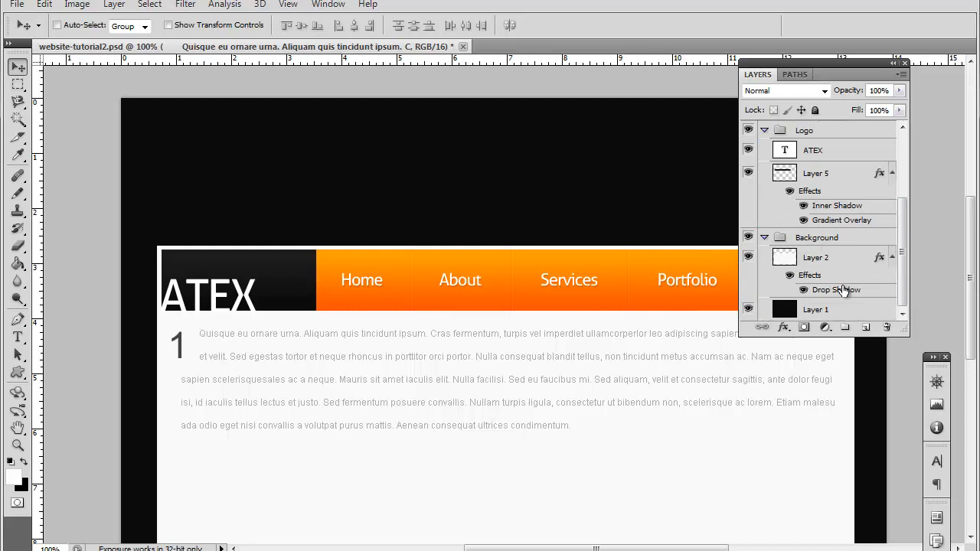
Step: Add a new layer in the Background group and place it between Layer 2 and Layer 1
left_click(850, 261)
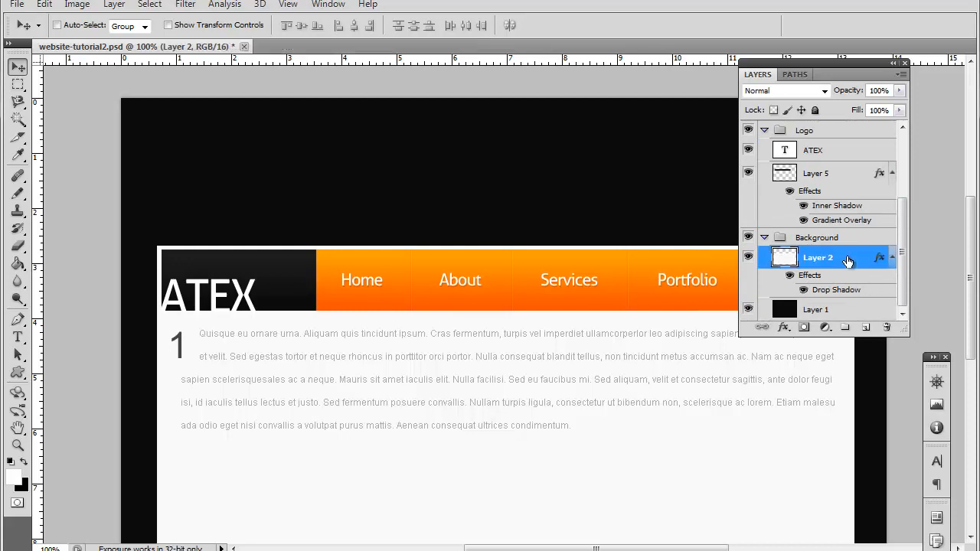
left_click(861, 331)
left_click_drag(837, 234, 839, 285)
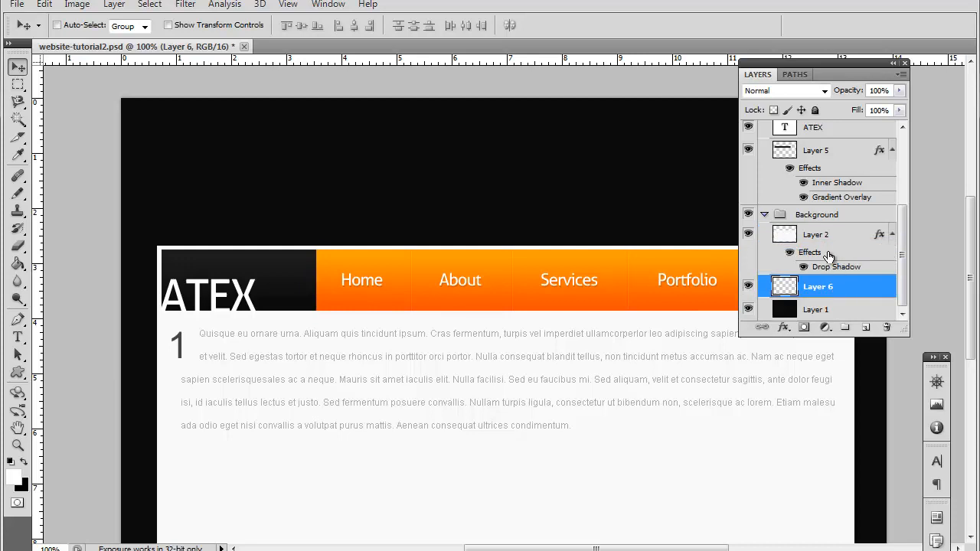
Step: Choose the Brush tool, replace the current brushes with the default set, and pick the soft round 13 px brush
left_click(18, 192)
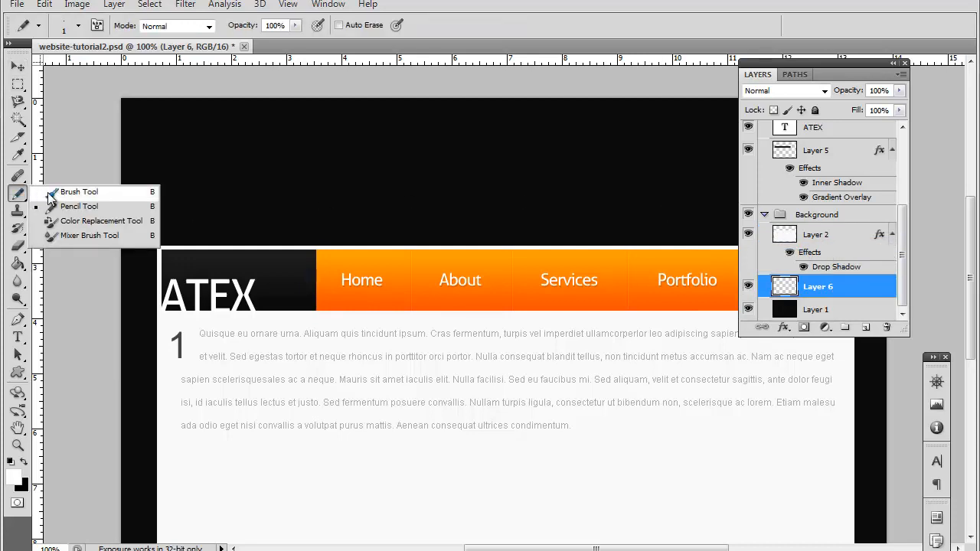
left_click(49, 193)
left_click(78, 26)
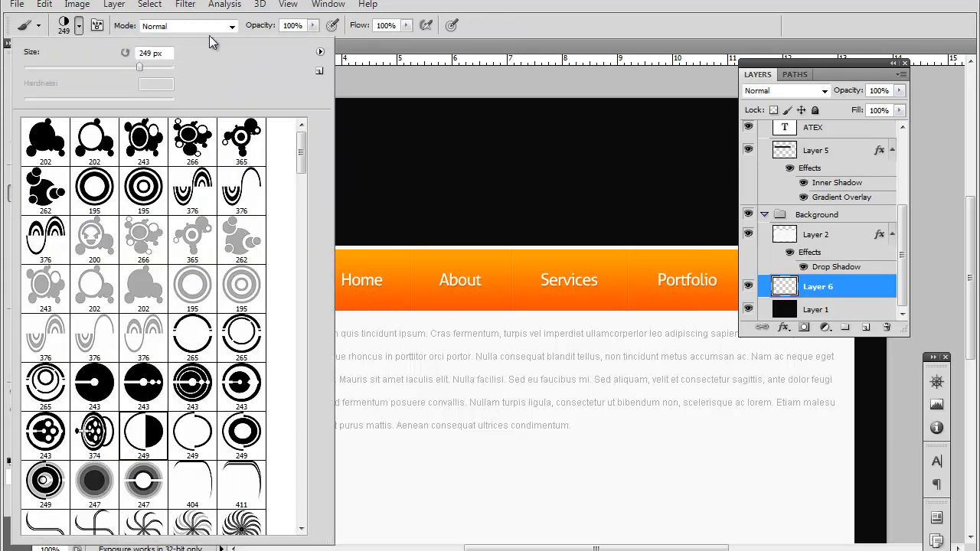
left_click(320, 72)
left_click(429, 202)
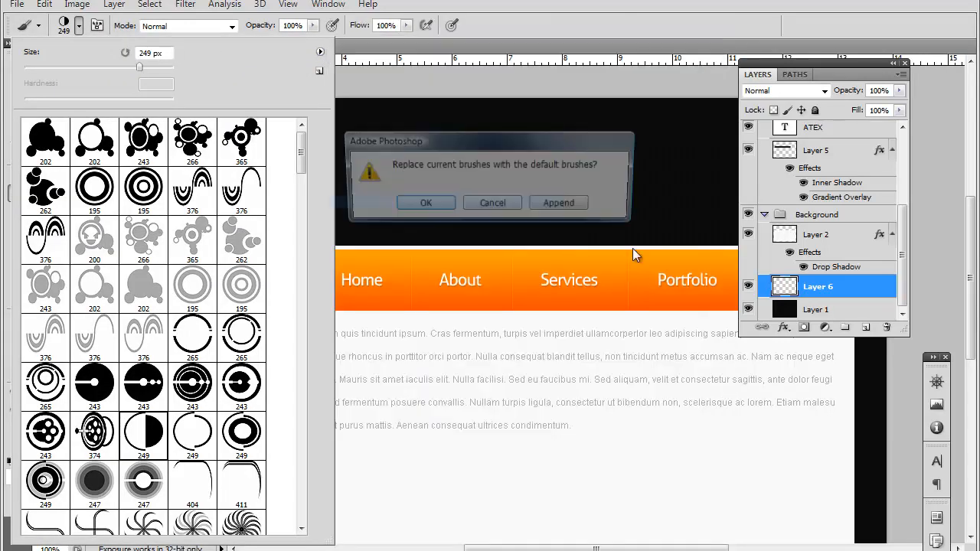
left_click(424, 203)
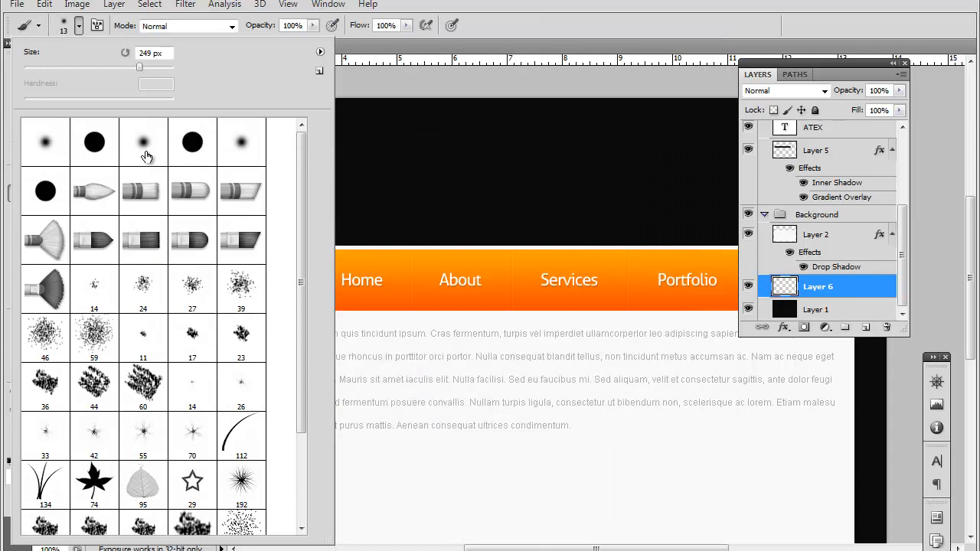
left_click(144, 143)
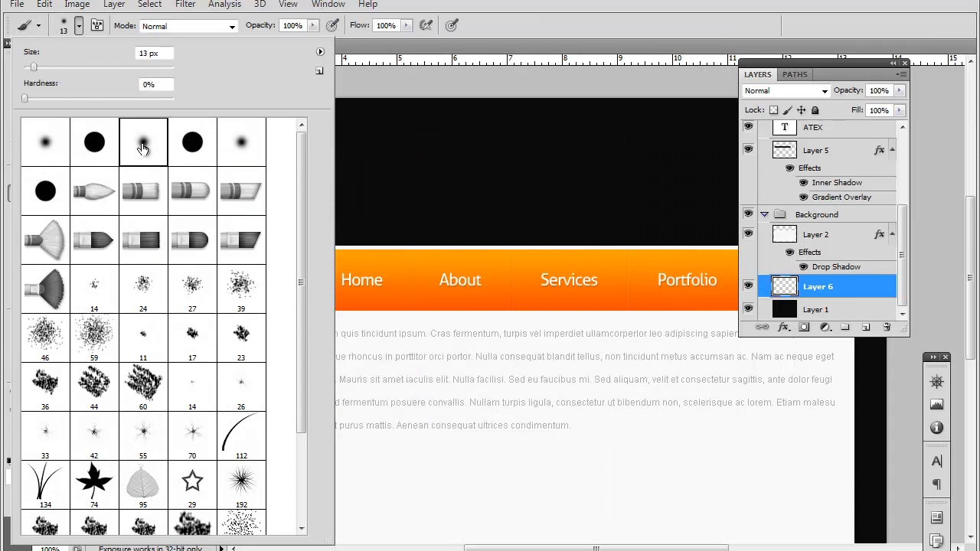
Step: Enlarge the soft brush to 391 px and paint one white glow on the new layer behind the middle of the navigation bar
left_click_drag(72, 65, 90, 67)
left_click_drag(161, 67, 160, 68)
left_click_drag(139, 67, 150, 67)
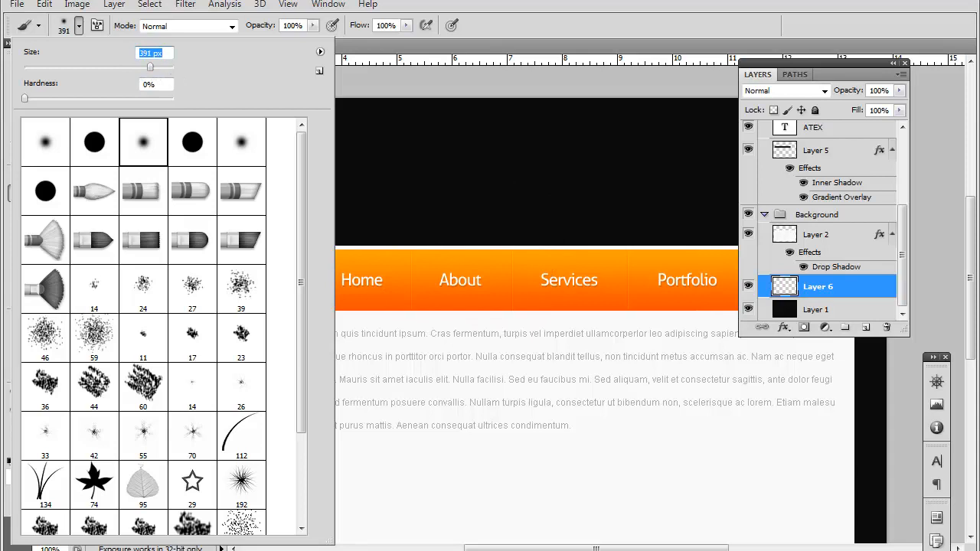
left_click(382, 8)
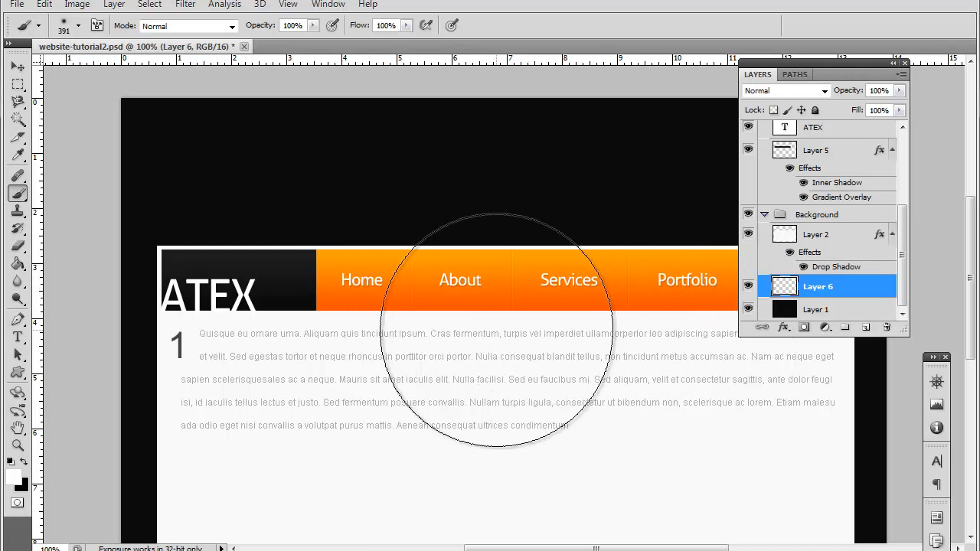
left_click(497, 332)
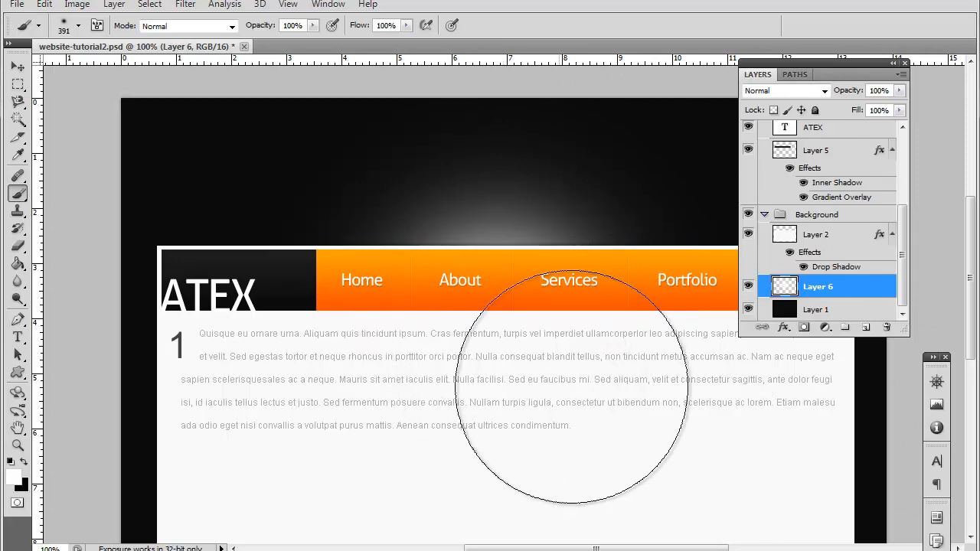
Step: Lower the opacity of the glow layer to 65%
left_click(900, 90)
left_click_drag(902, 109, 873, 128)
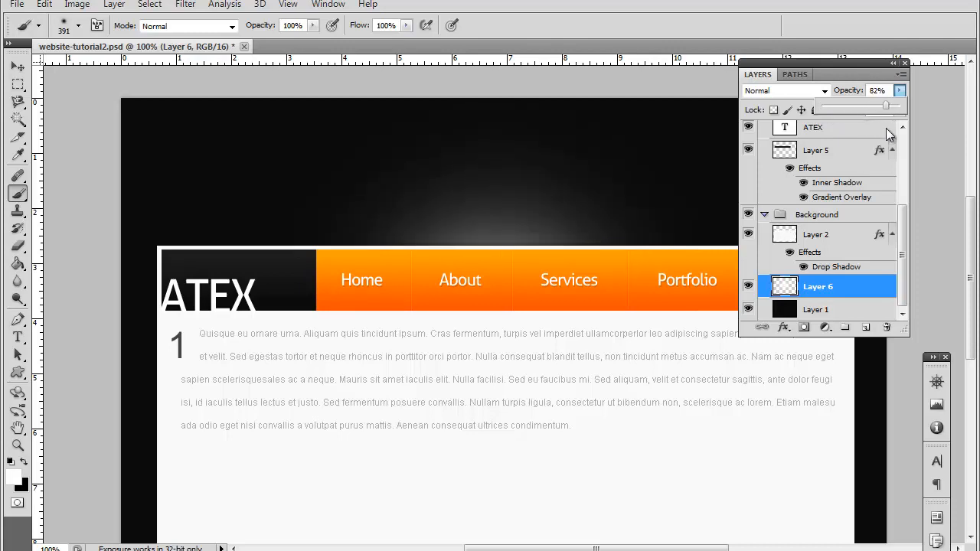
scroll(628, 107, "down", 4)
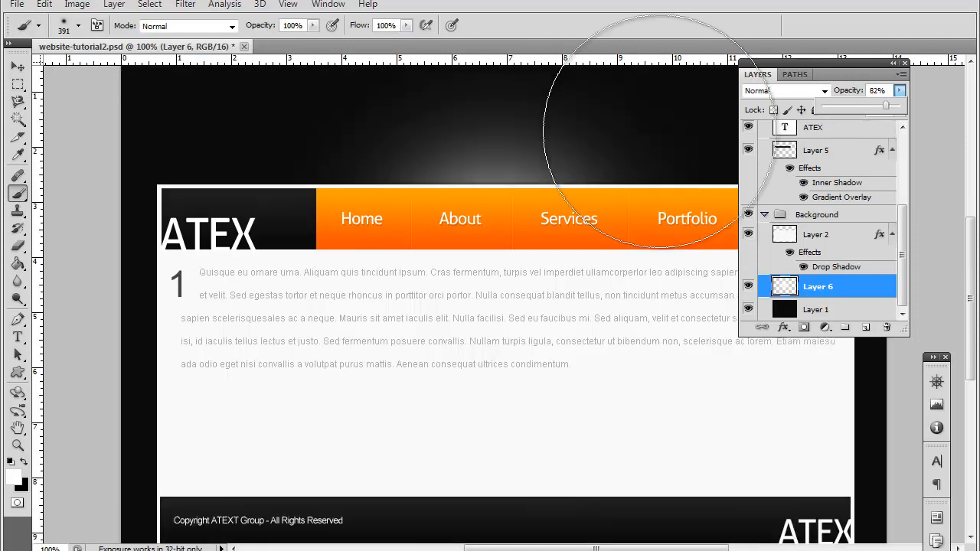
scroll(891, 264, "up", 2)
scroll(689, 176, "up", 4)
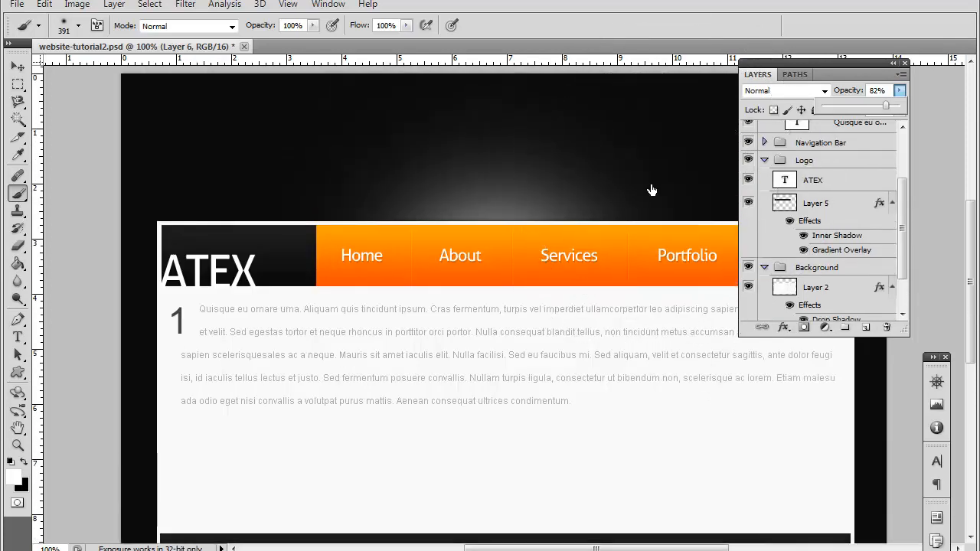
left_click_drag(877, 107, 869, 108)
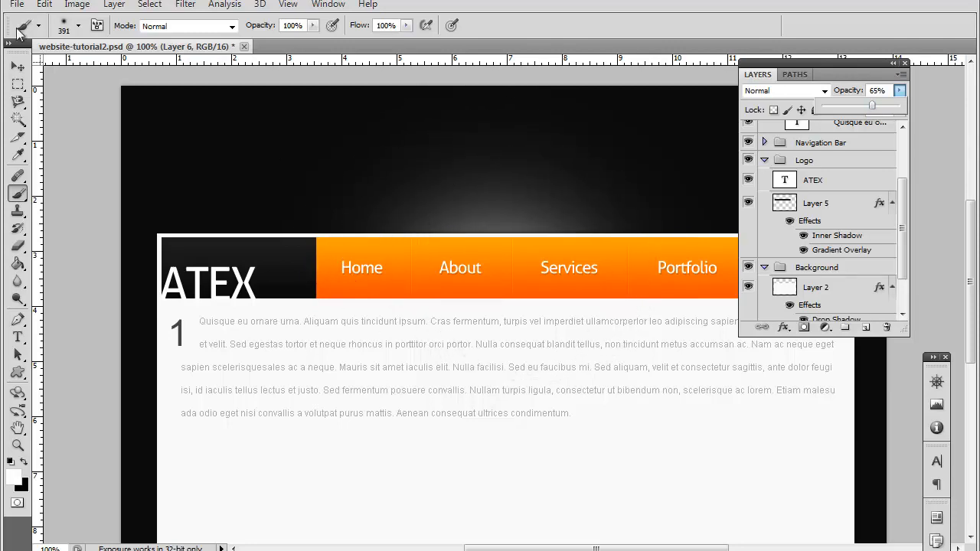
Step: Examine the softened glow above the navigation bar against the rest of the page down to the footer
left_click(18, 66)
scroll(440, 125, "down", 2)
scroll(443, 123, "down", 2)
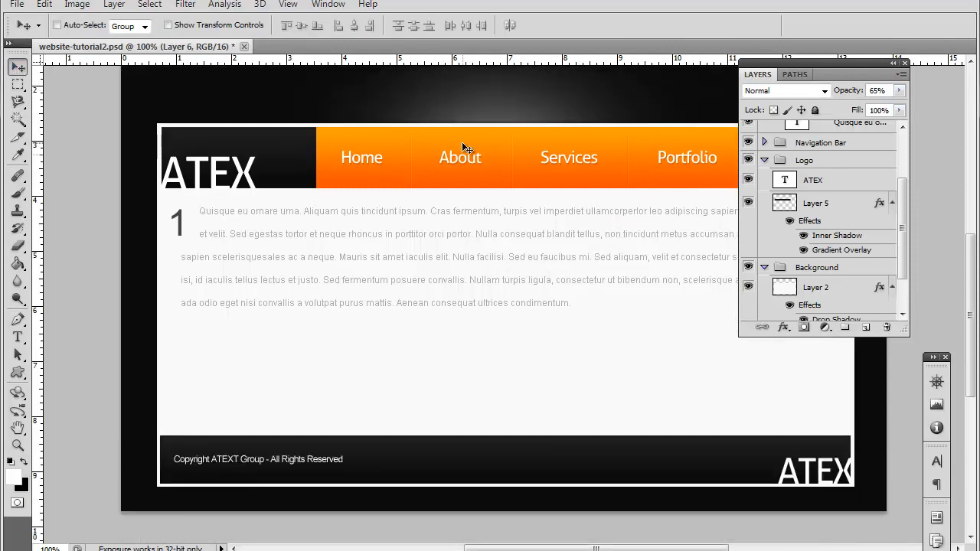
scroll(459, 134, "up", 5)
scroll(428, 197, "down", 6)
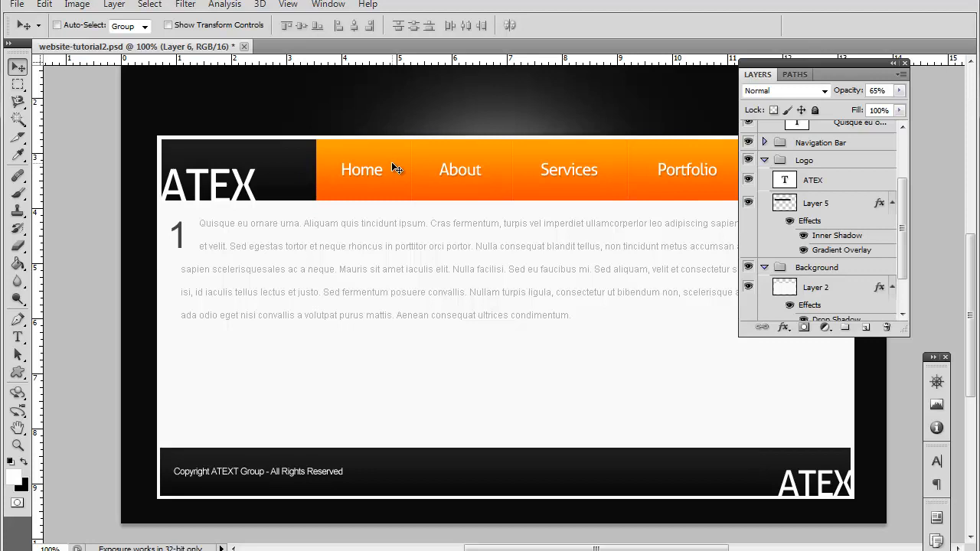
scroll(394, 168, "up", 5)
scroll(446, 406, "down", 3)
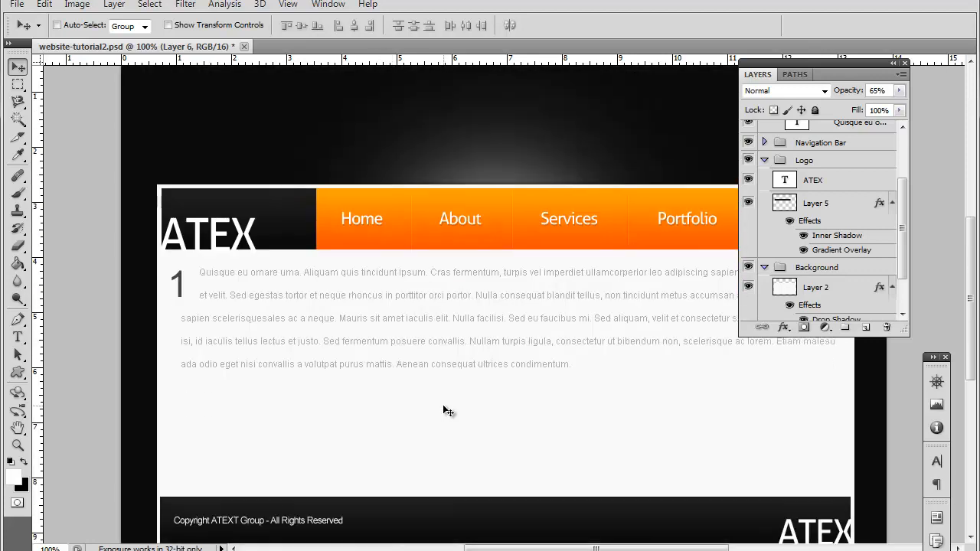
scroll(490, 337, "down", 1)
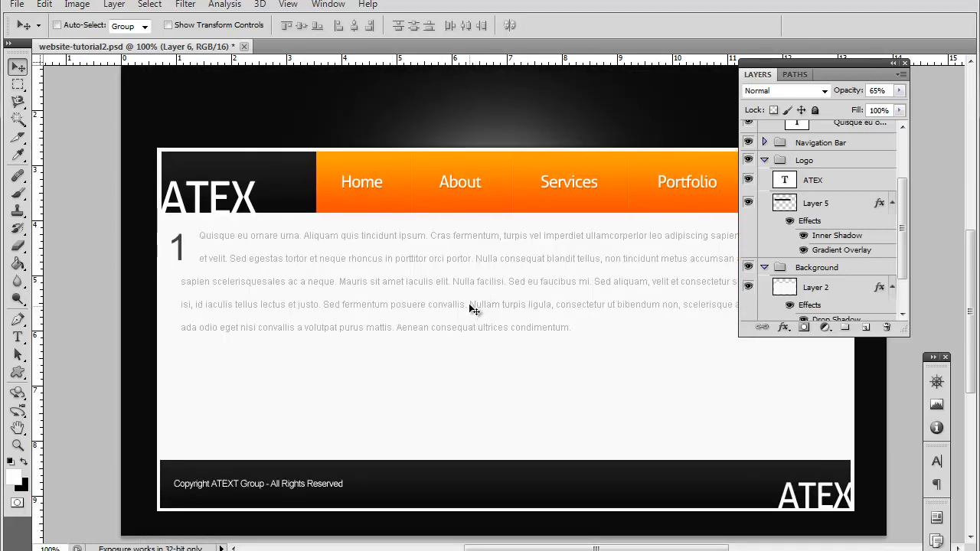
Step: Copy the body text's last three lines, starting at "sapien scelerisquesales", and paste them at the end of the paragraph
left_click(18, 319)
left_click(18, 337)
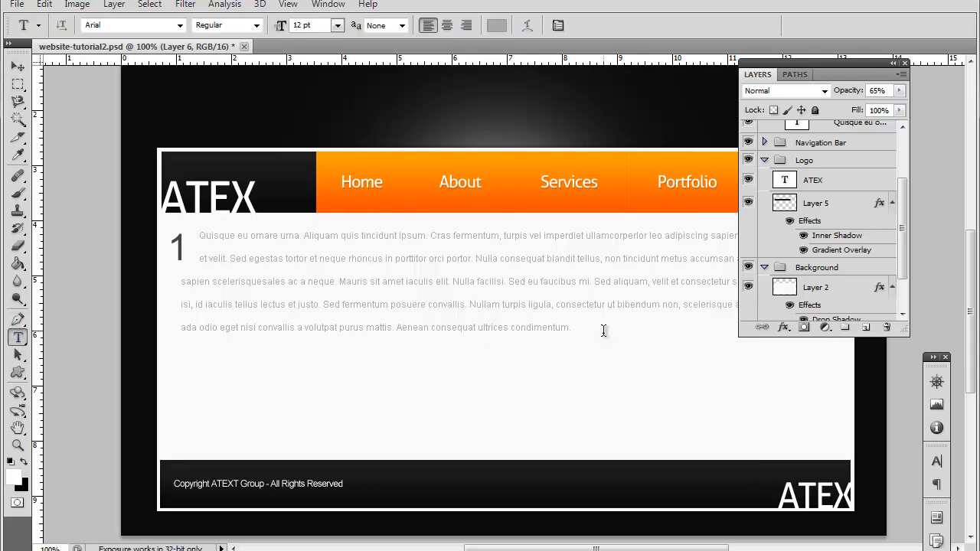
left_click_drag(574, 327, 176, 282)
key("ctrl+c")
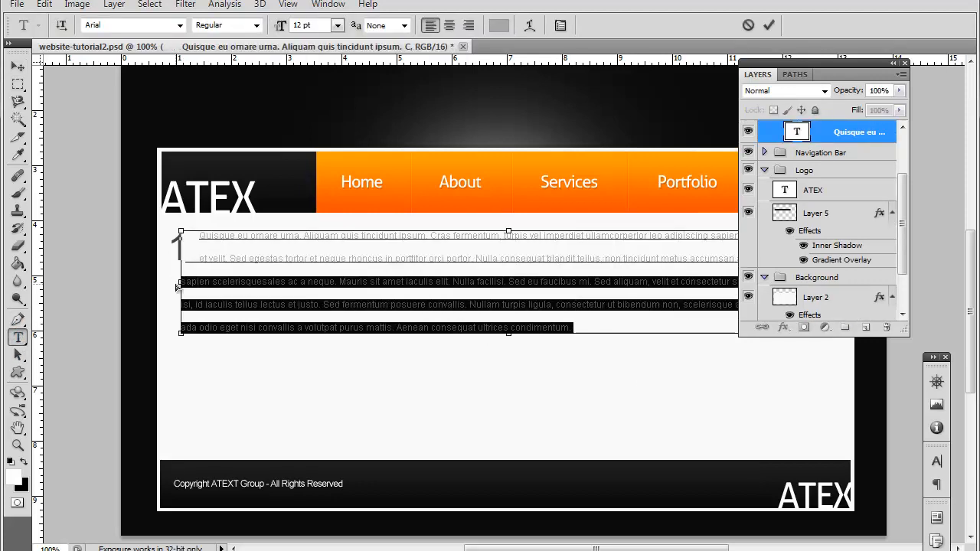
key("ctrl+v")
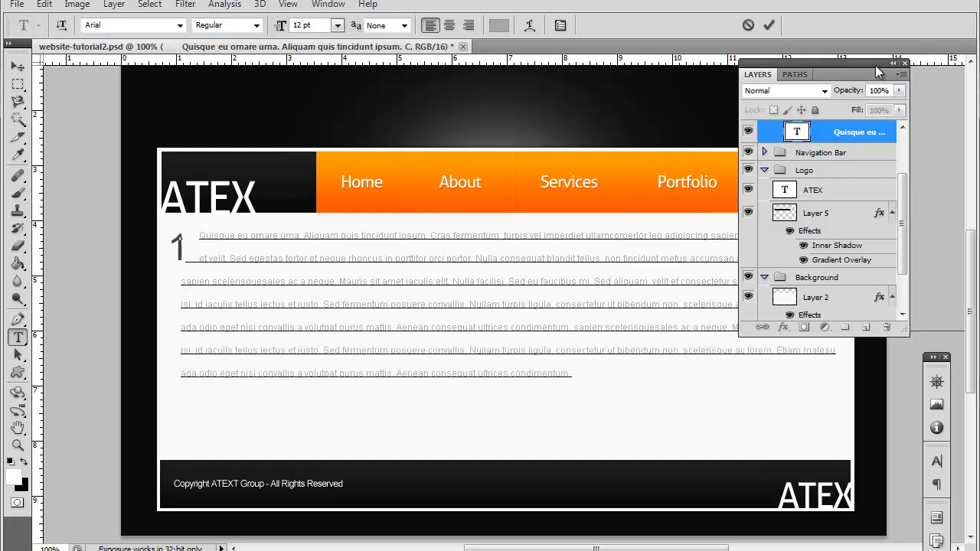
Step: Break the overlong fifth text line before "Nulla facilisi" and delete the overflow through "ante dolor feugi"
left_click(893, 62)
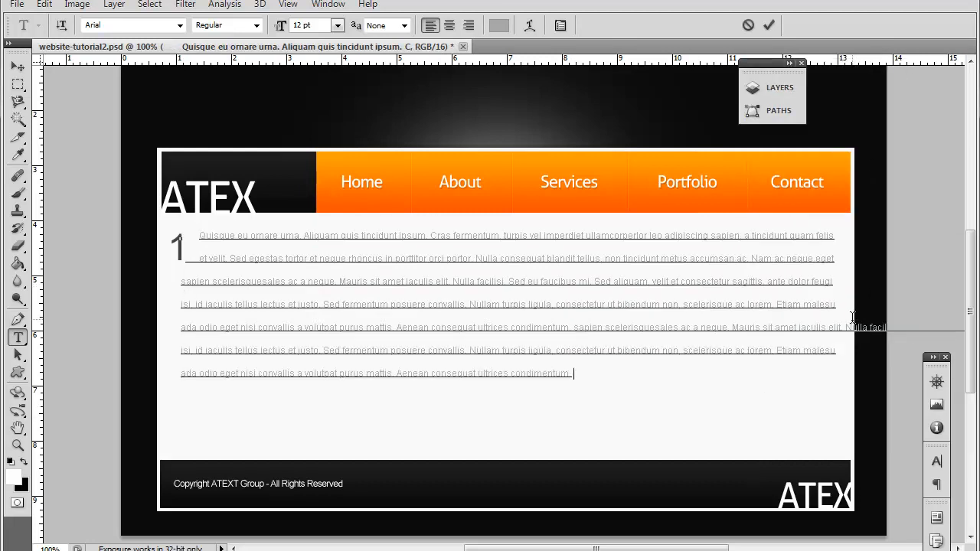
key("Return")
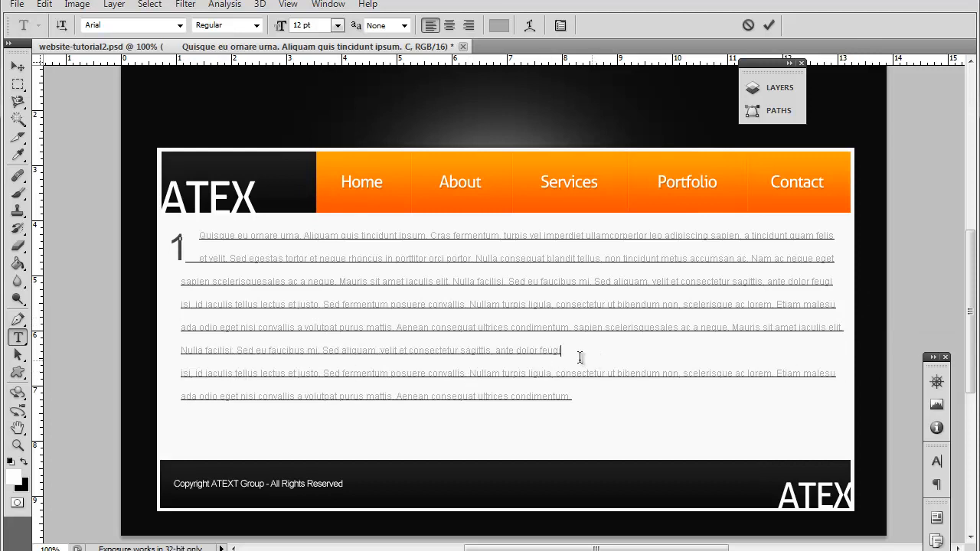
left_click_drag(595, 358, 154, 347)
key("BackSpace")
key("BackSpace")
Step: Paste the copied lines again at the end of the body text and trim the seventh line's overflow past the content area
left_click(619, 372)
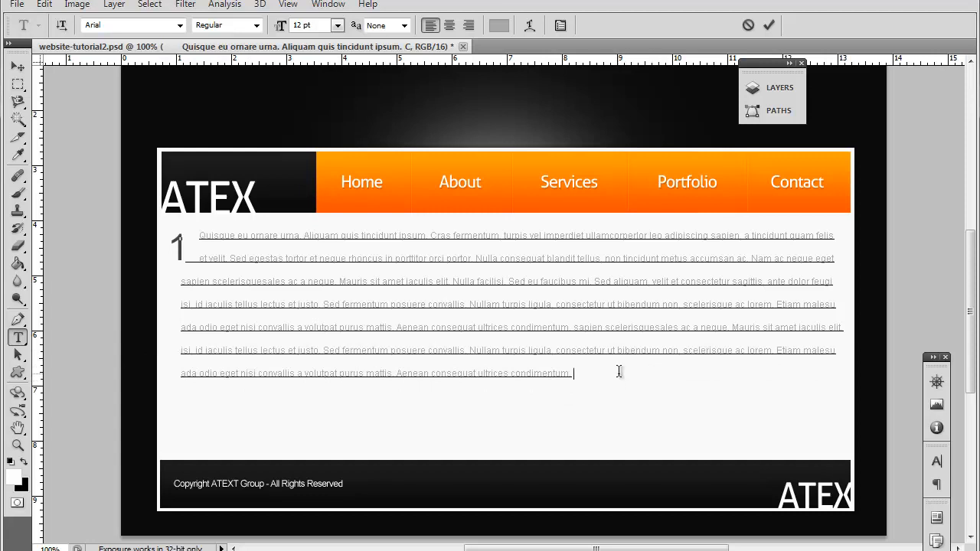
key("ctrl+v")
left_click_drag(841, 372, 974, 373)
key("BackSpace")
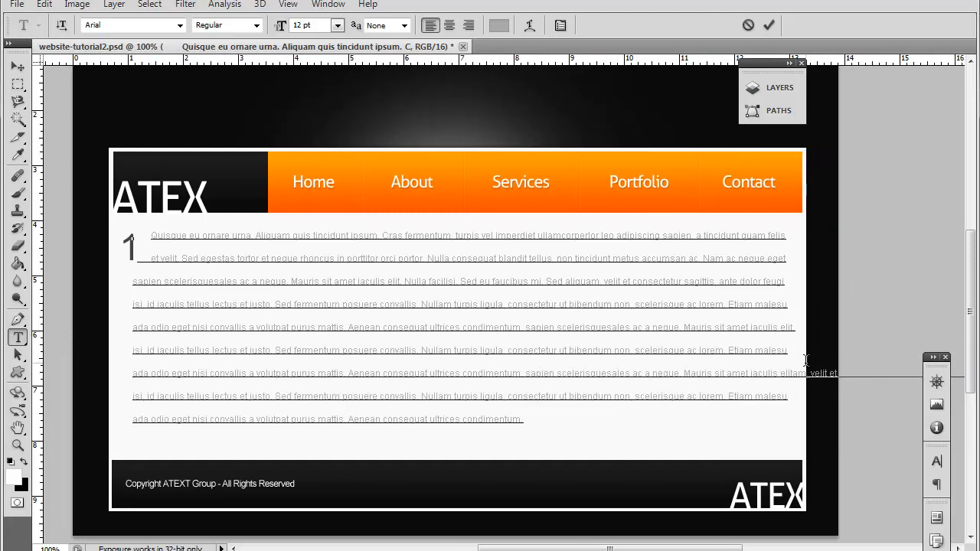
left_click_drag(791, 375, 842, 373)
key("BackSpace")
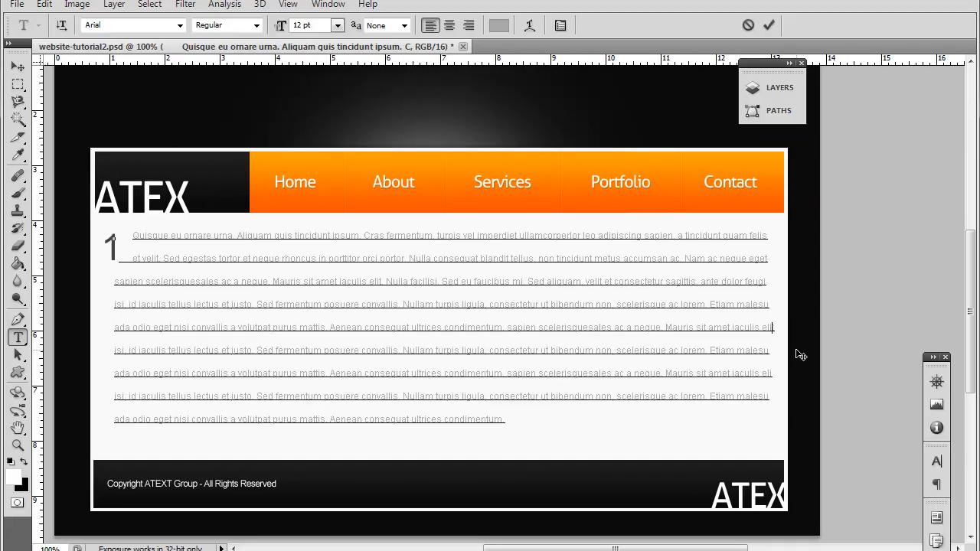
Step: Append the passage from "Nullam turpis ligula" to "condimentum." to the body text, trim the ninth line after "scelerisqu", and commit the text
scroll(796, 352, "down", 2)
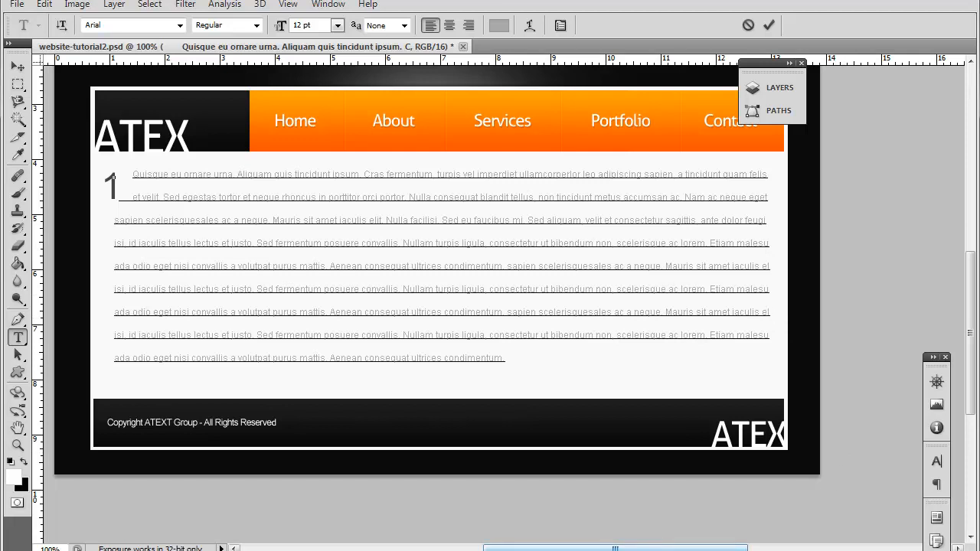
mouse_move(586, 548)
left_mouse_down()
mouse_move(520, 550)
mouse_move(580, 549)
left_mouse_up()
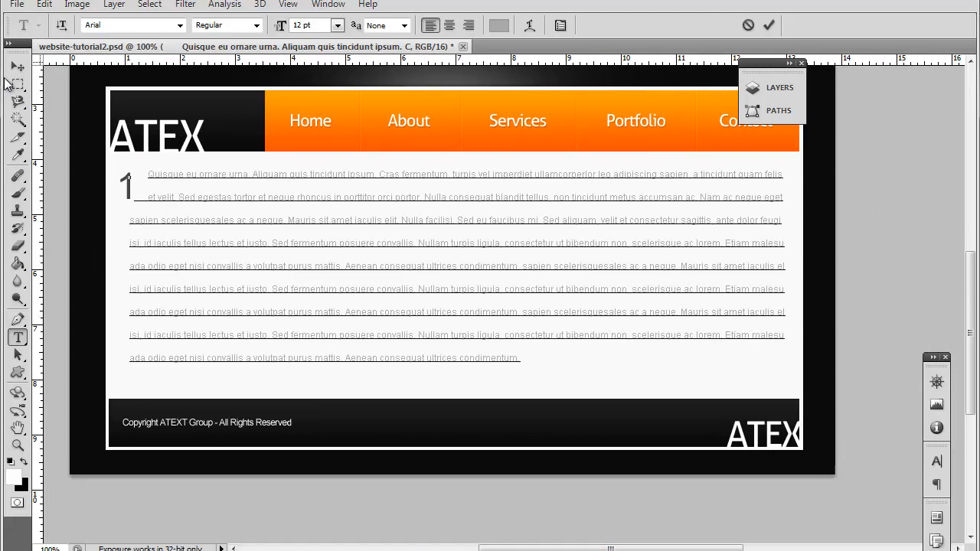
left_click_drag(551, 357, 417, 334)
left_click(574, 356)
key("ctrl+v")
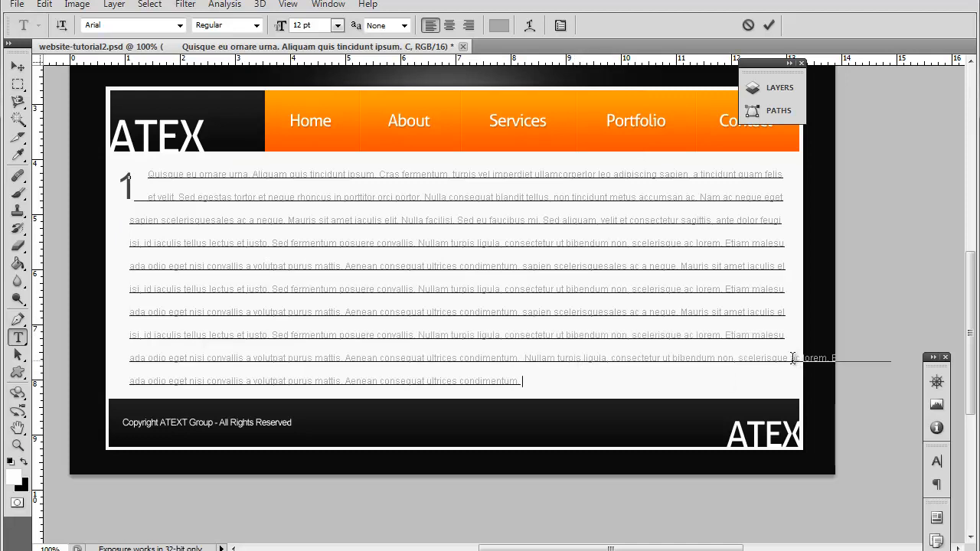
left_click_drag(785, 355, 970, 355)
key("BackSpace")
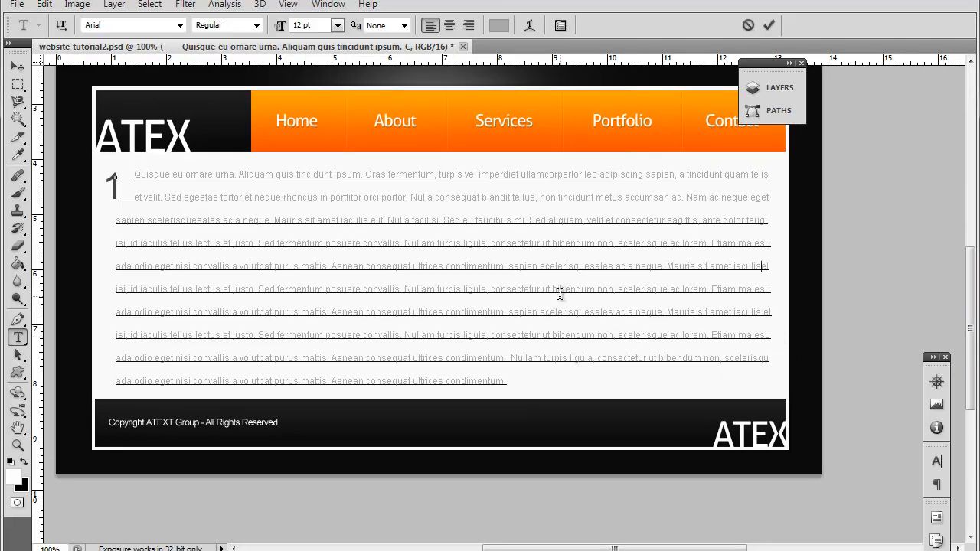
scroll(560, 292, "up", 1)
left_click(18, 66)
Step: Review the page from the header glow to the footer with the extended body text, and reopen the layer list
scroll(699, 266, "down", 3)
scroll(699, 266, "up", 8)
scroll(699, 266, "up", 3)
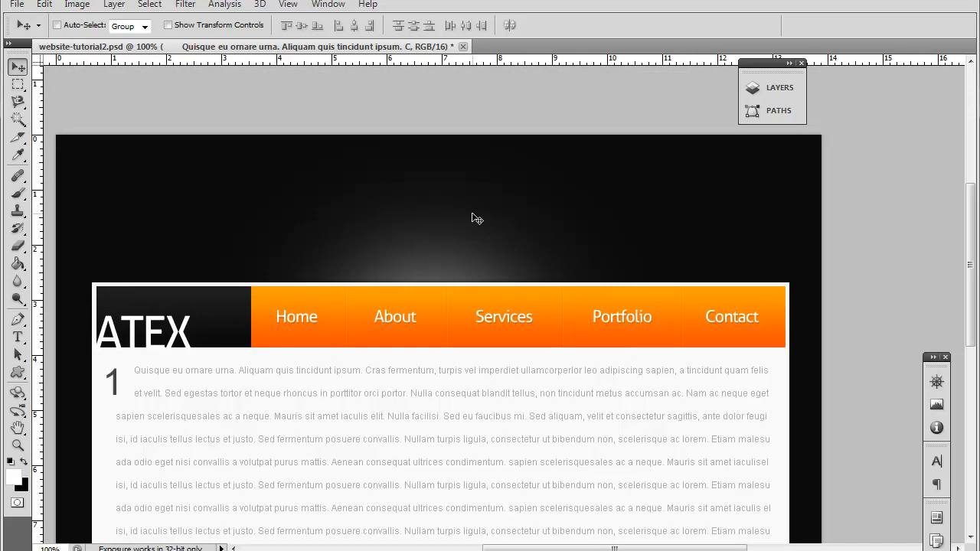
scroll(436, 202, "down", 2)
scroll(480, 219, "down", 4)
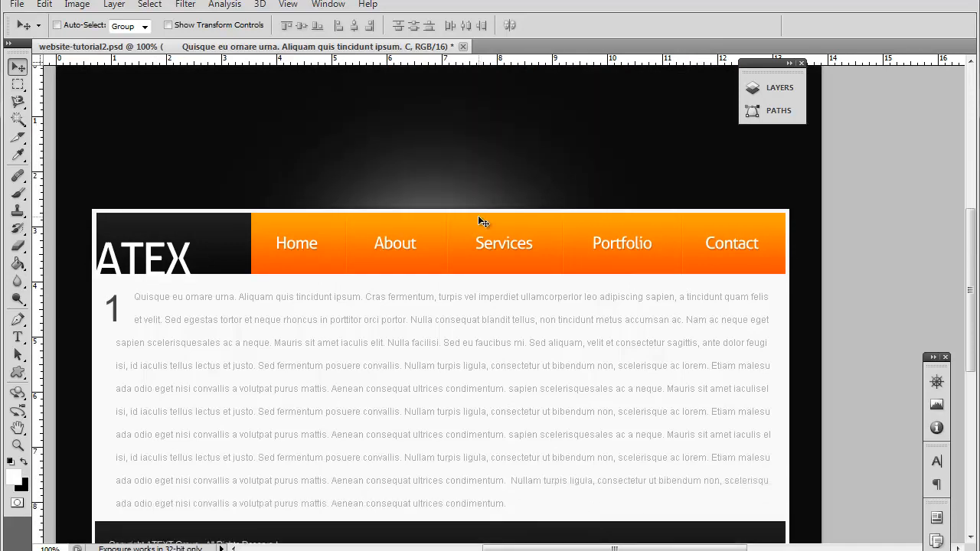
scroll(478, 215, "up", 1)
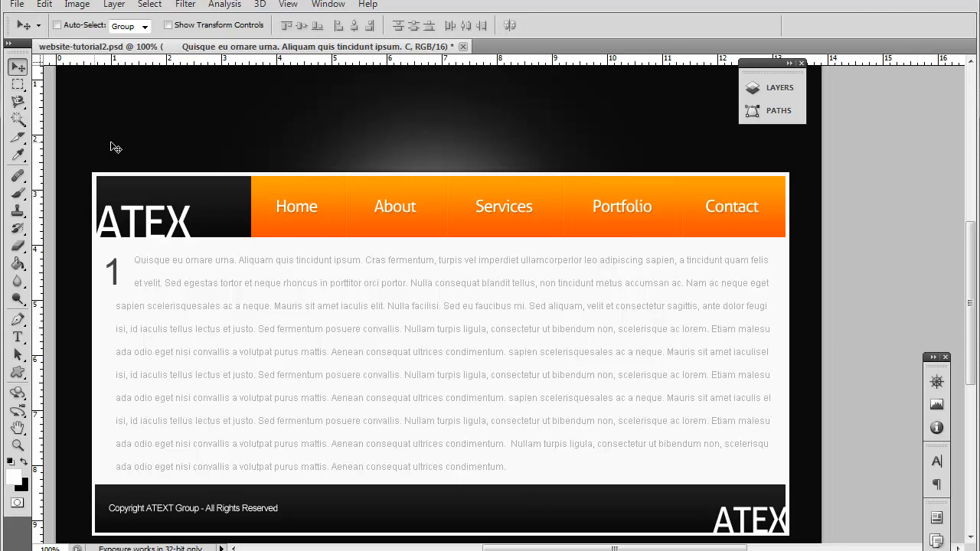
scroll(98, 147, "up", 2)
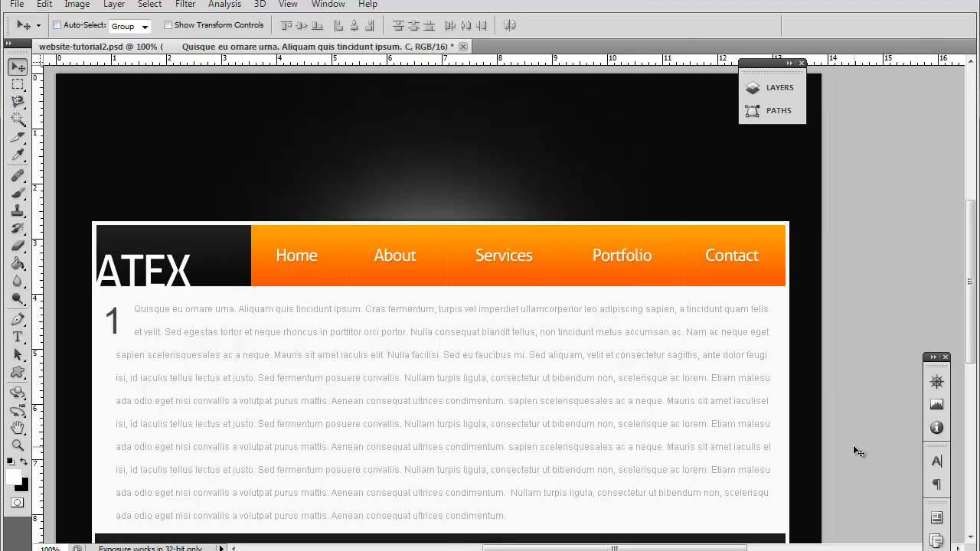
scroll(852, 445, "up", 1)
left_click(780, 88)
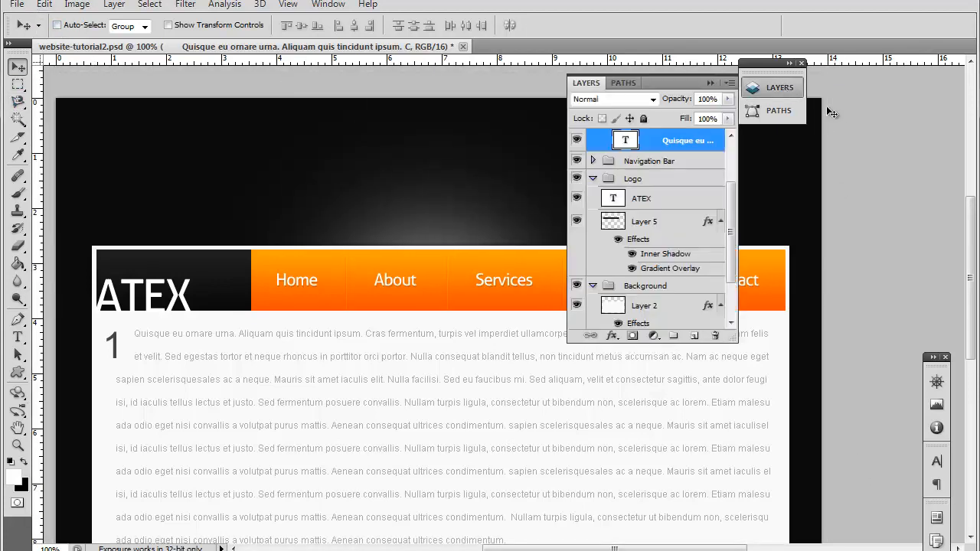
Step: Collapse the Content, Logo and Background layer groups so only the top-level groups are listed
scroll(636, 170, "up", 2)
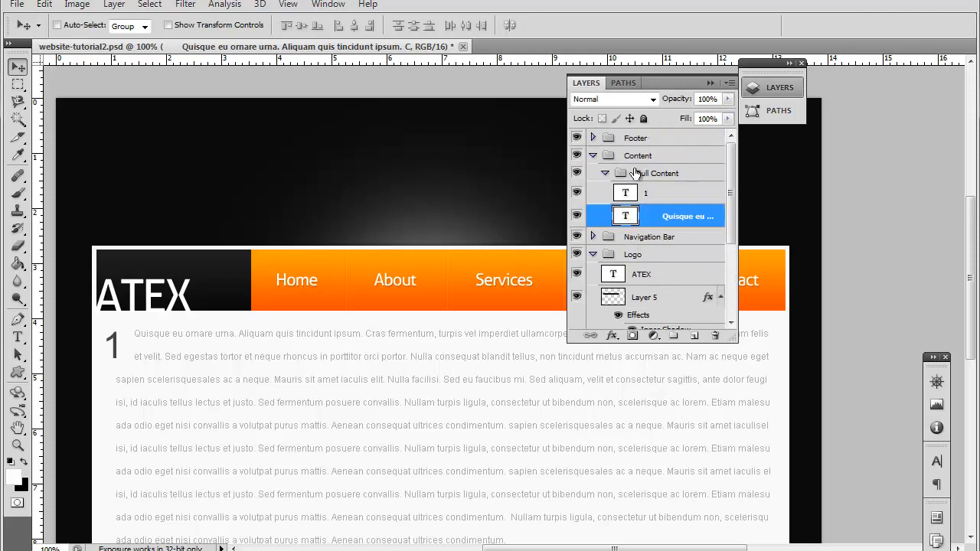
left_click(593, 157)
left_click(593, 191)
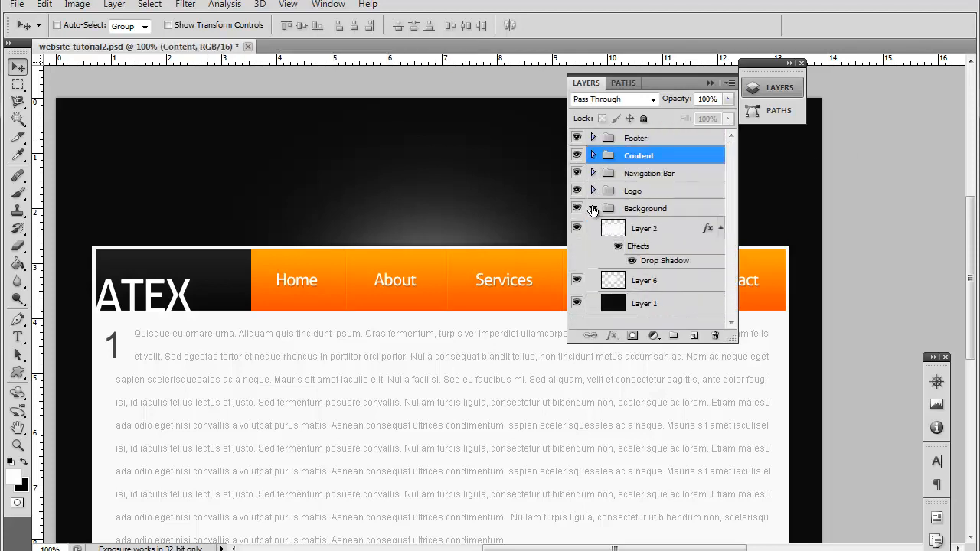
left_click(592, 208)
Step: Create a new layer group above Footer and name it Slider
left_click(640, 137)
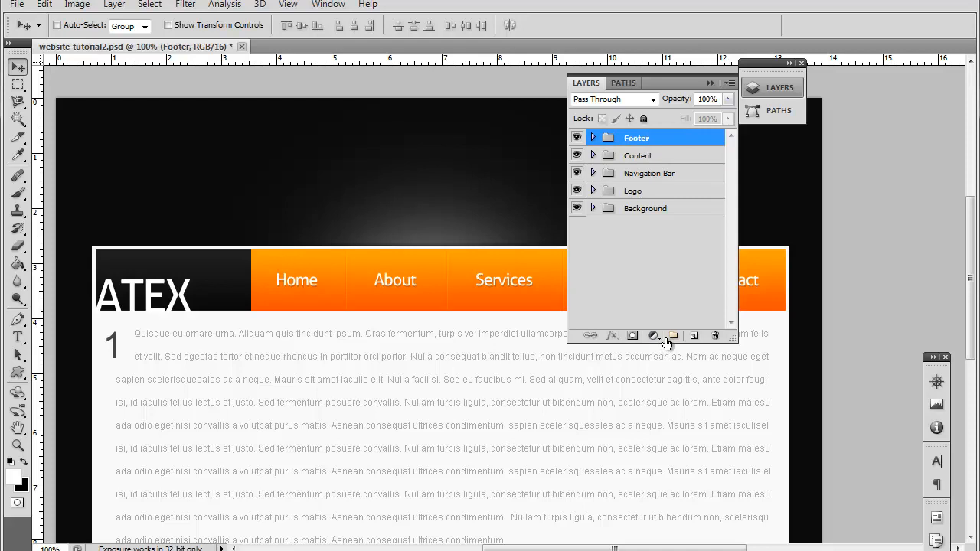
left_click(670, 337)
double_click(640, 145)
type("Slider")
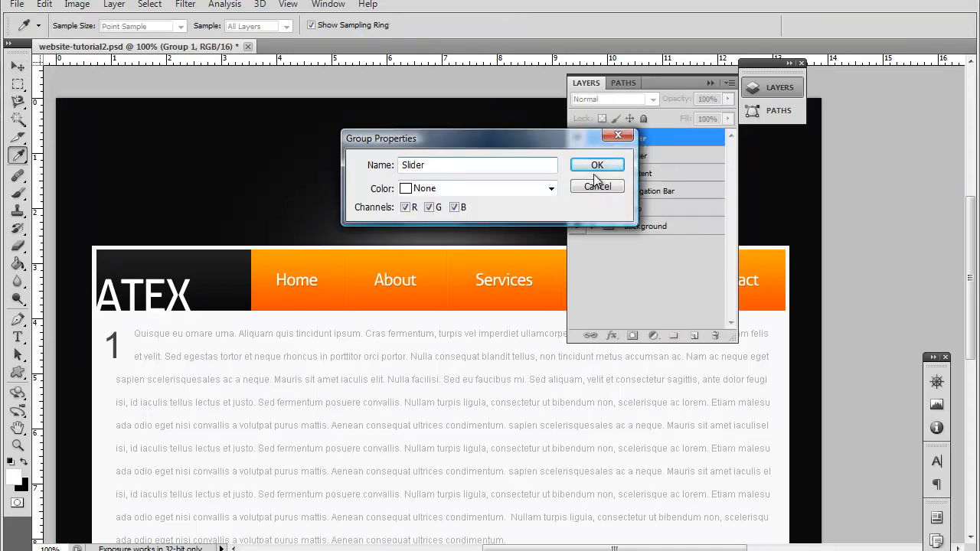
left_click(612, 164)
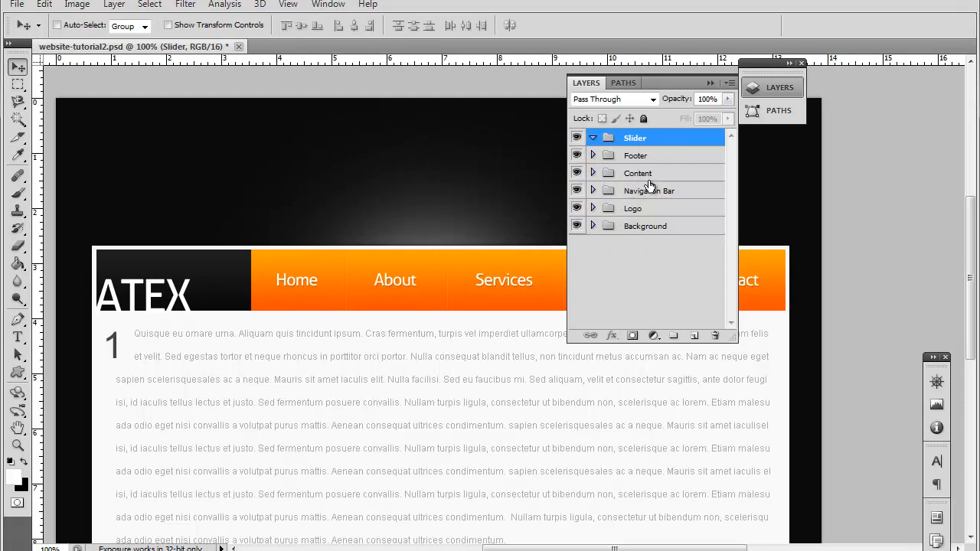
Step: Load the transparency of Layer 2 in the Background group as a new selection
left_click(594, 225)
left_click(673, 248)
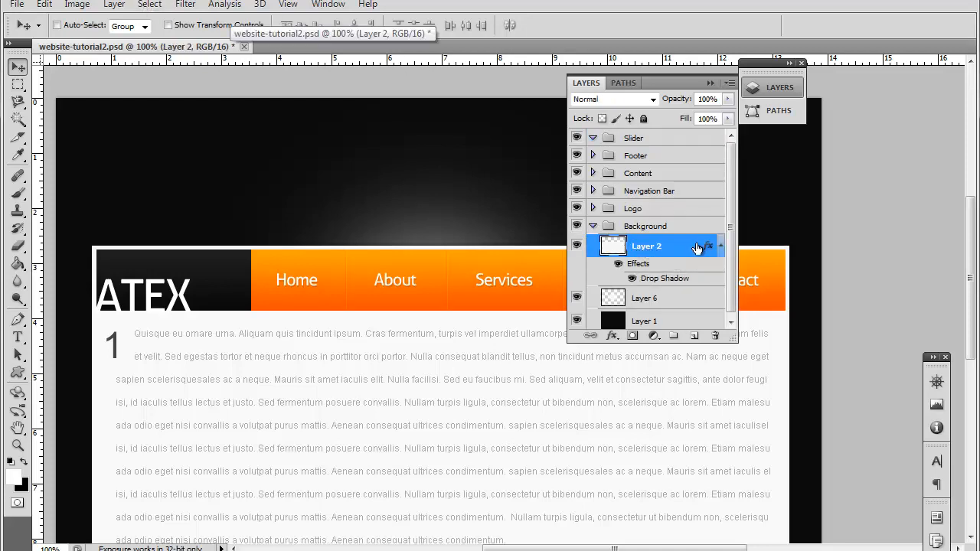
left_click(150, 6)
left_click(225, 272)
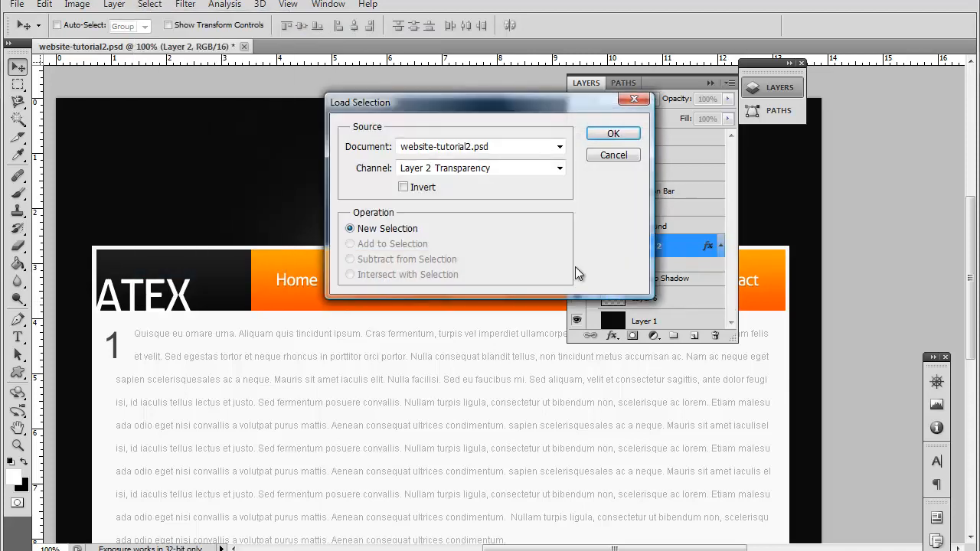
left_click(611, 134)
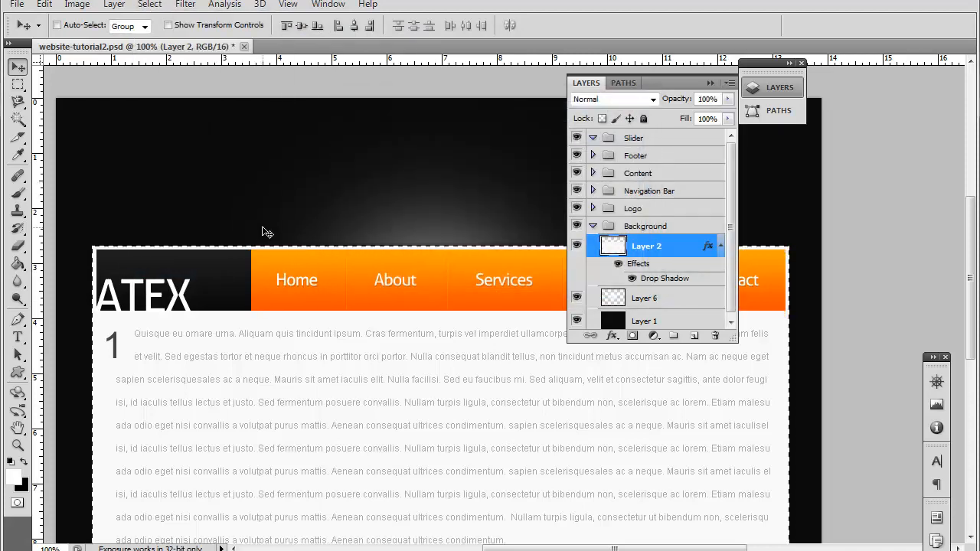
Step: Transform the selection by lowering its upper edge to about 37% of the original height, keeping the full width
scroll(433, 246, "down", 3)
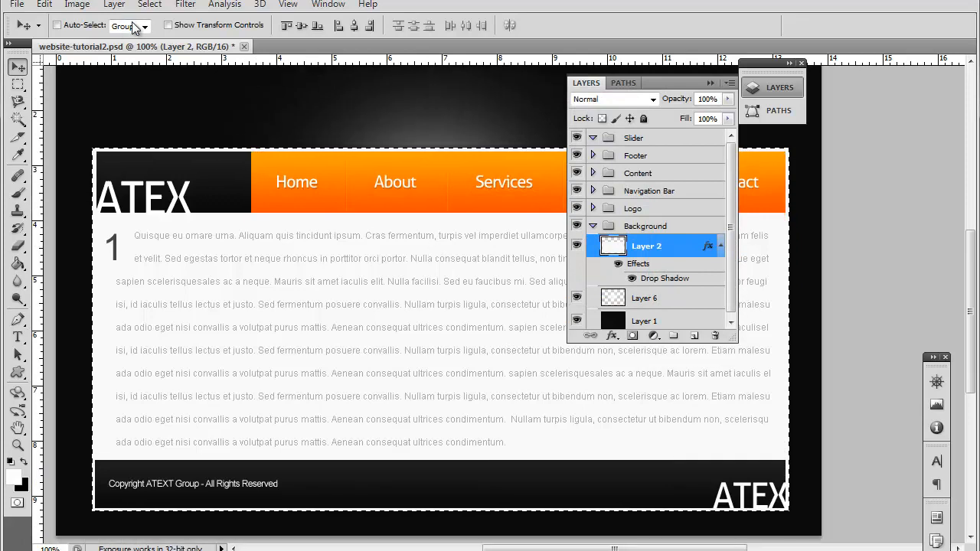
left_click(151, 6)
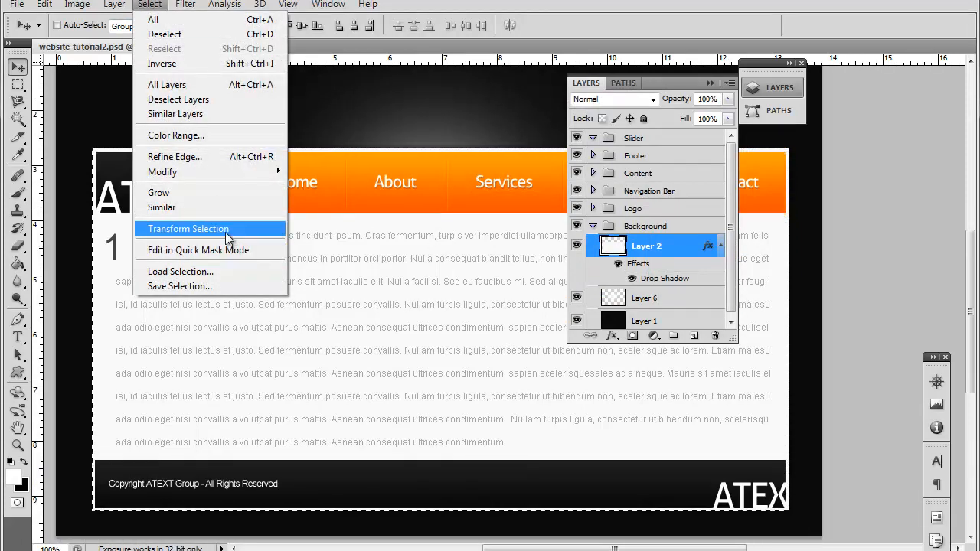
left_click(229, 229)
left_click_drag(441, 149, 438, 375)
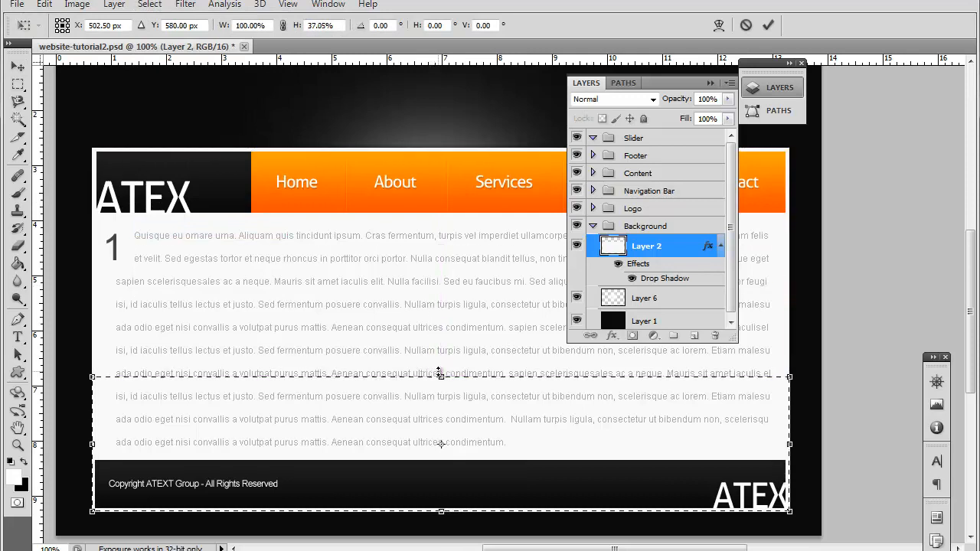
Step: Move the selection onto the dark area directly above the navigation bar, commit the transform, align it with the page frame, and collapse the Background group
scroll(438, 375, "up", 2)
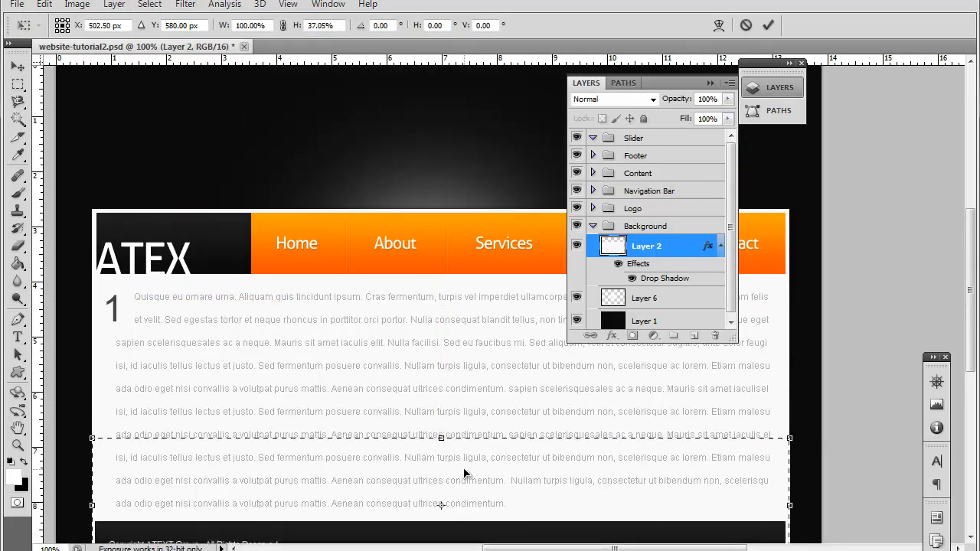
left_click_drag(473, 483, 498, 126)
scroll(489, 242, "up", 1)
scroll(489, 242, "up", 3)
mouse_move(506, 174)
left_mouse_down()
mouse_move(510, 161)
mouse_move(504, 172)
left_mouse_up()
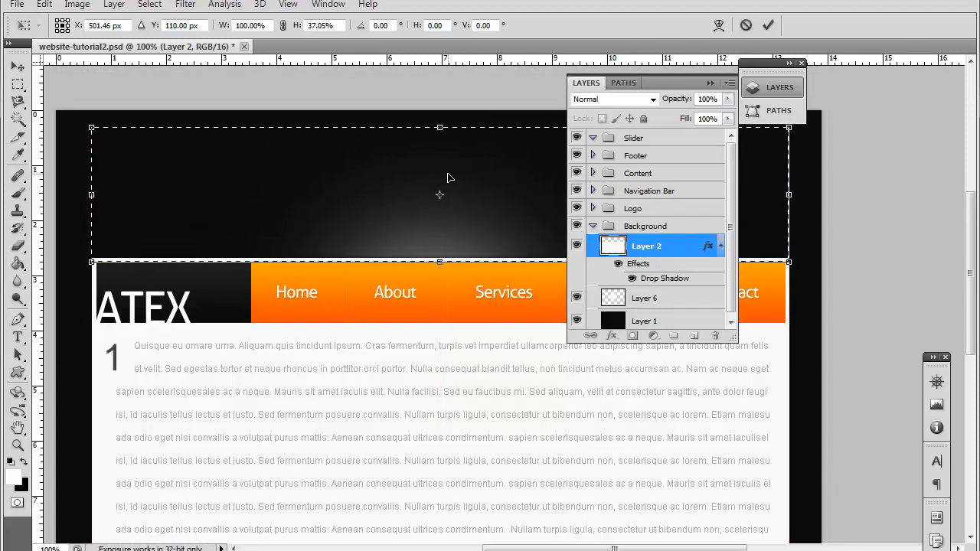
key("Return")
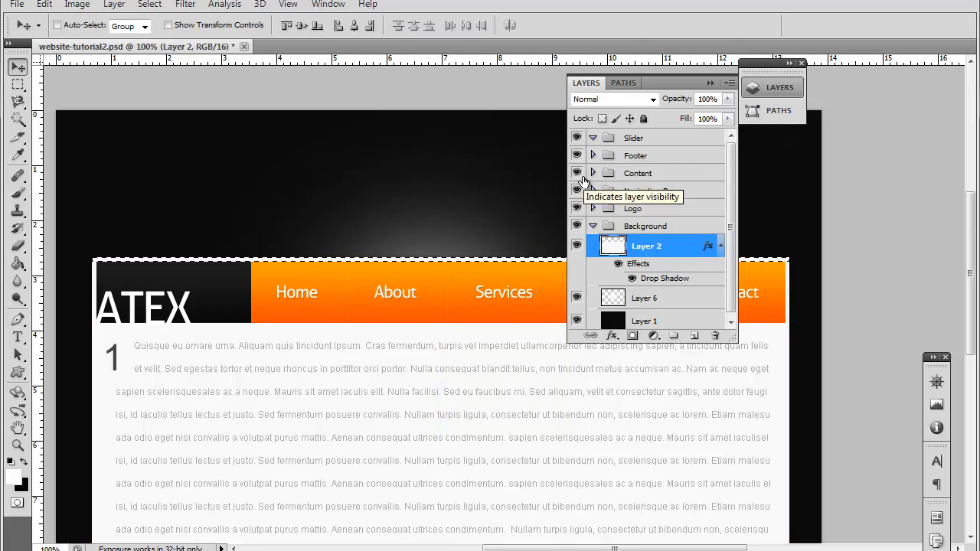
left_click(18, 86)
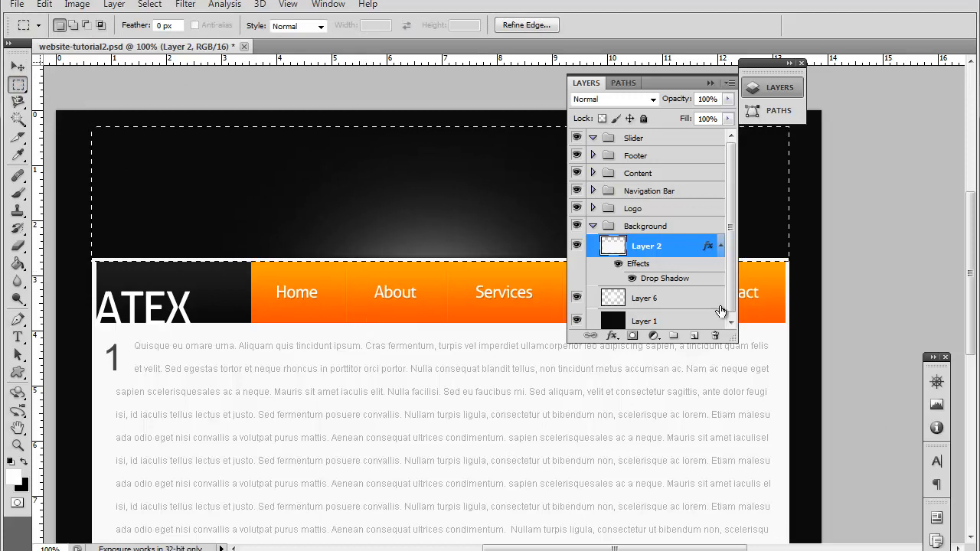
left_click(593, 225)
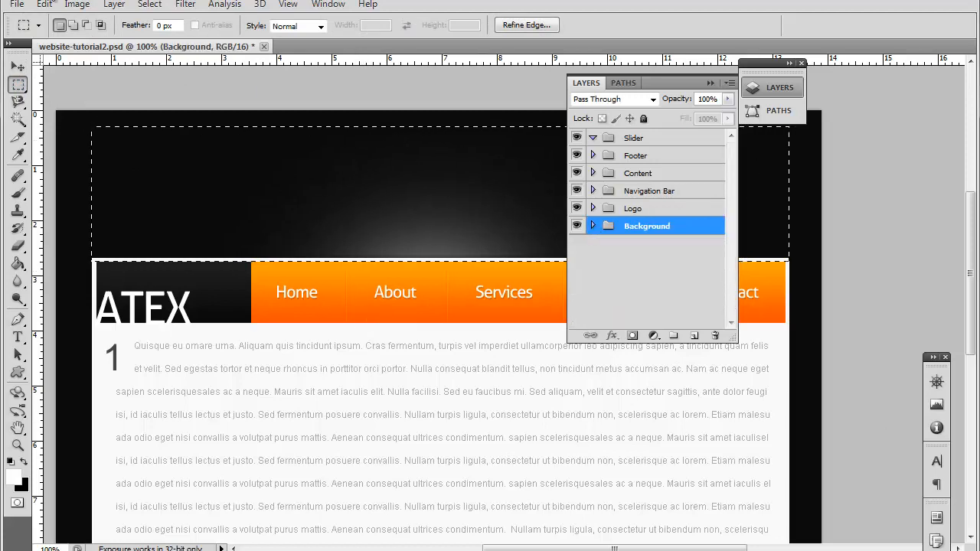
Step: Open the photo audi_sportback_concept+grille.jpg from the DESKTOP folder
left_click(16, 3)
left_click(29, 30)
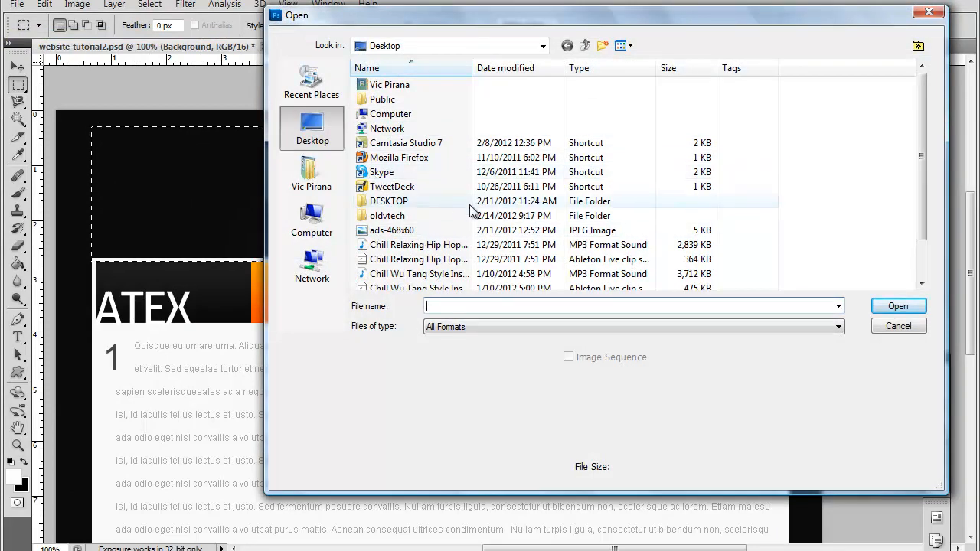
double_click(404, 201)
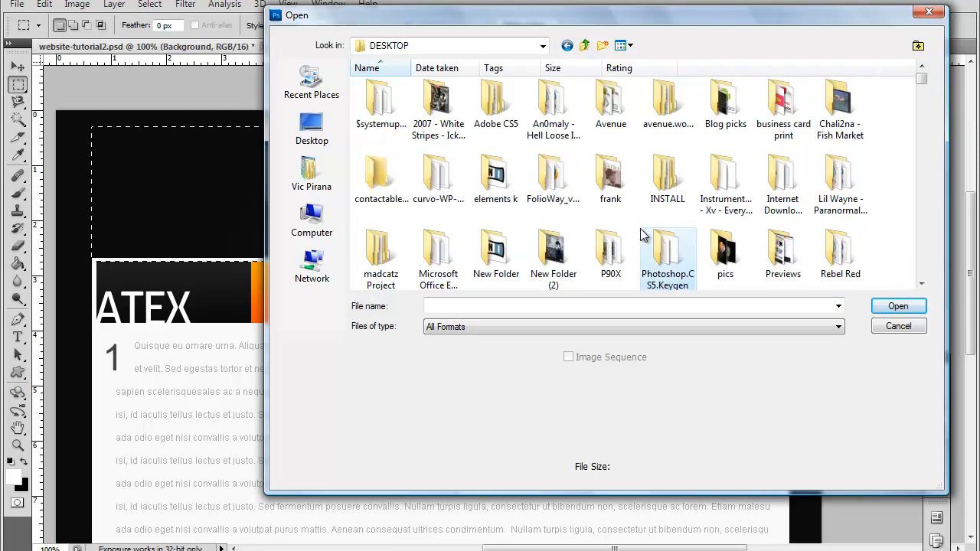
scroll(642, 235, "down", 5)
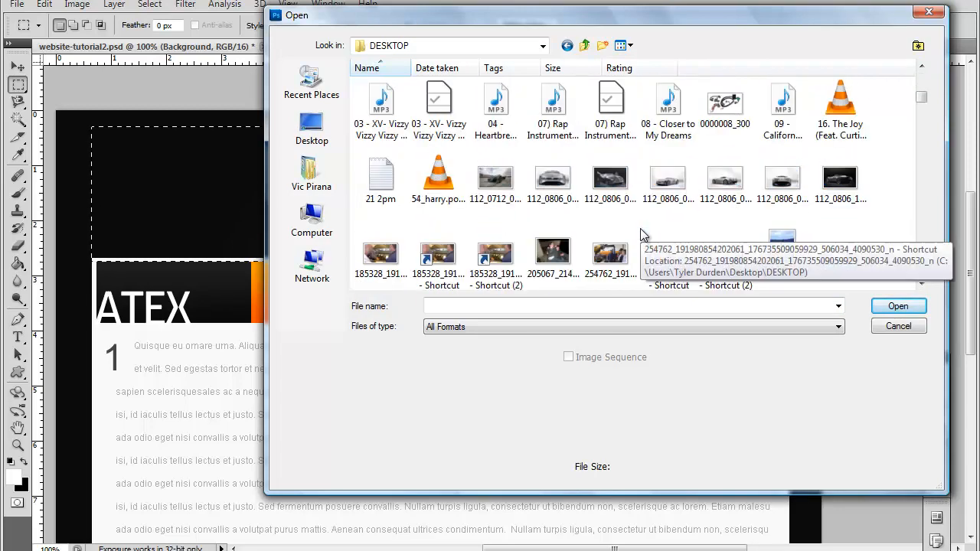
scroll(642, 233, "down", 10)
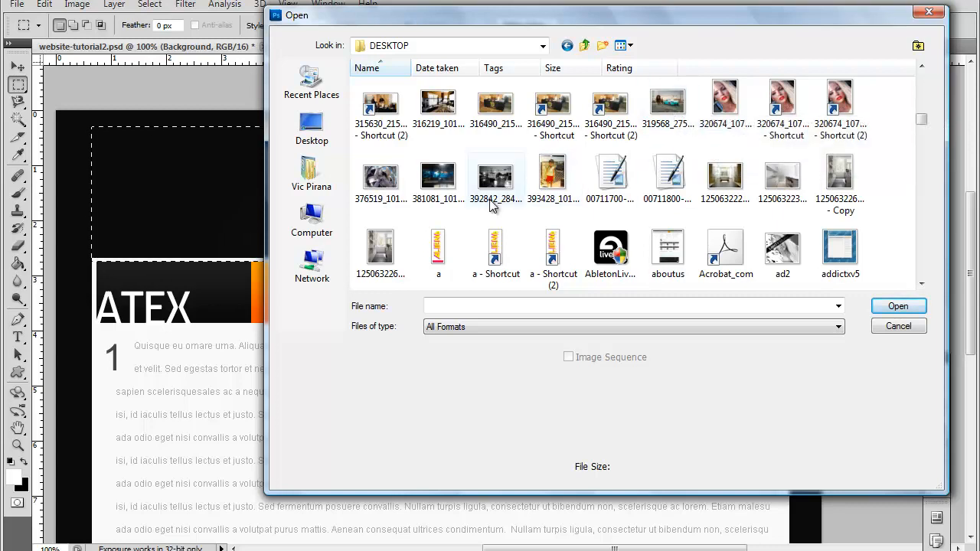
scroll(494, 201, "down", 2)
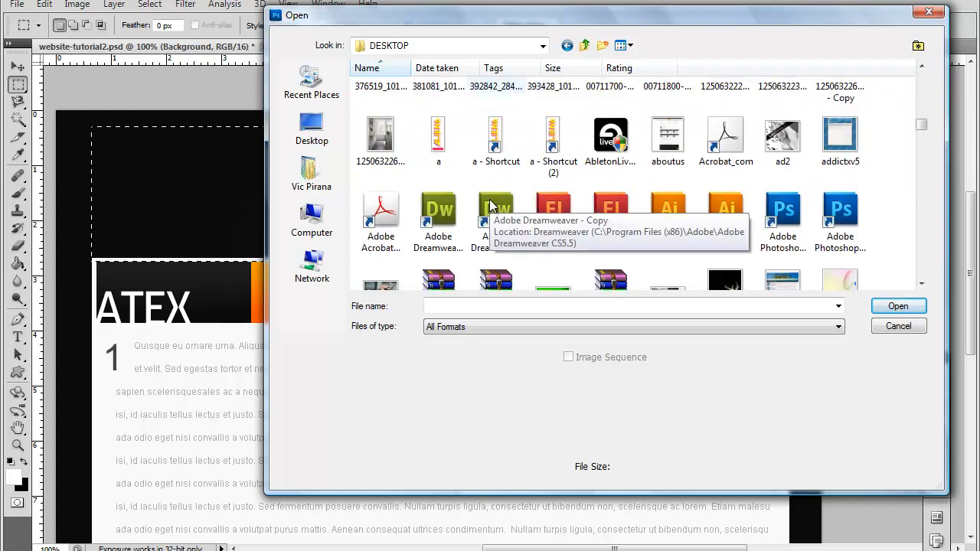
scroll(490, 205, "down", 2)
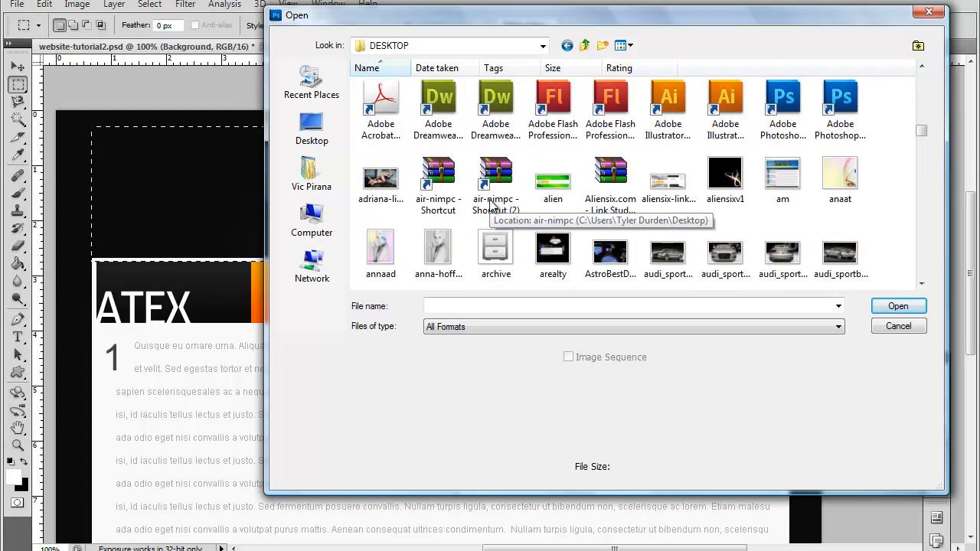
scroll(493, 205, "down", 4)
scroll(492, 205, "up", 4)
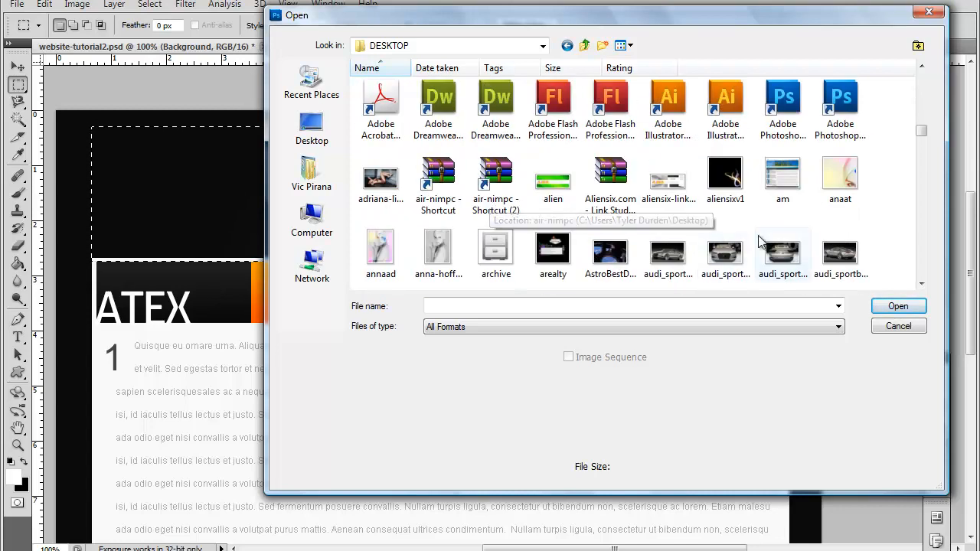
left_click(712, 263)
double_click(713, 263)
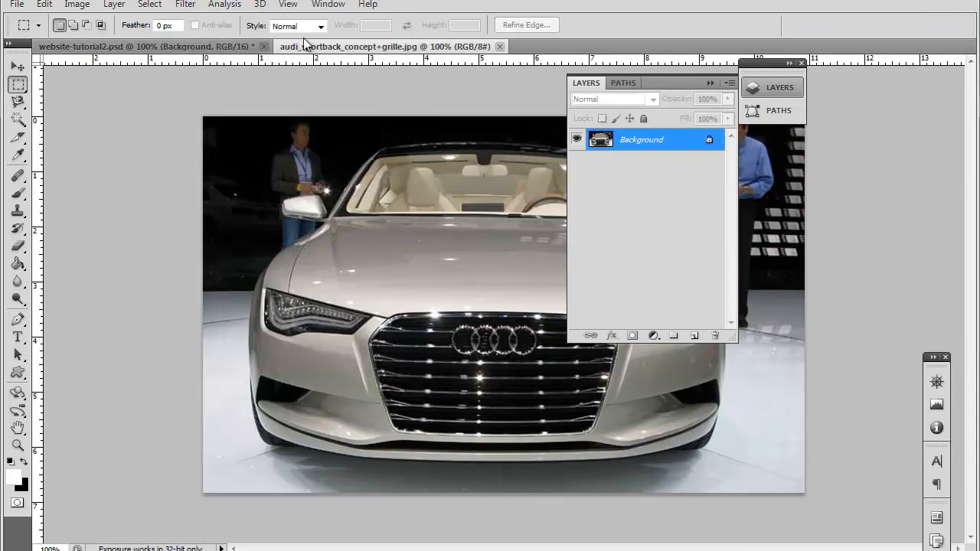
Step: Float the grille photo in its own window over the website design
right_click(372, 47)
left_click(422, 113)
left_click_drag(299, 59, 301, 122)
Step: Transfer the slider-sized selection from the website design into the grille photo and position it across the headlights and grille
left_click(904, 272)
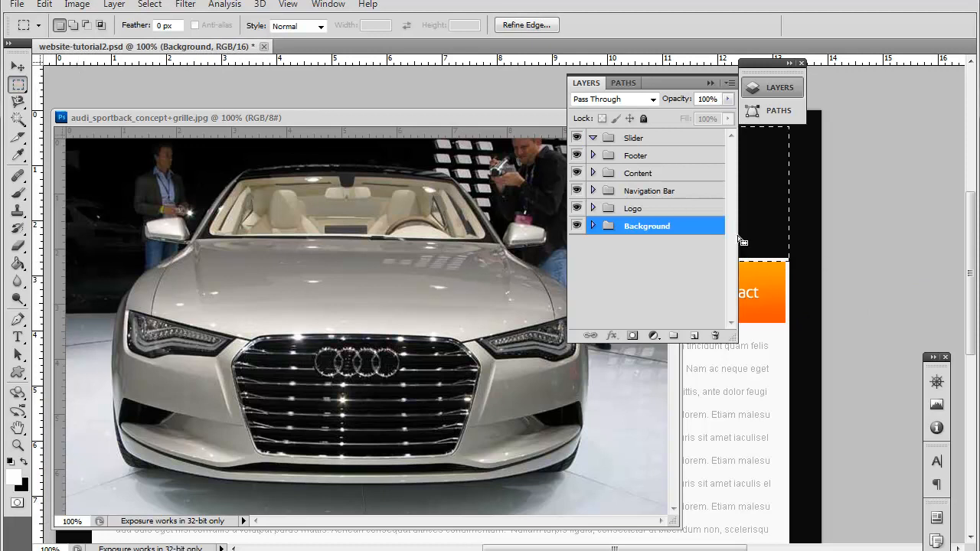
left_click_drag(775, 179, 395, 230)
left_click_drag(327, 114, 380, 157)
left_click(445, 264)
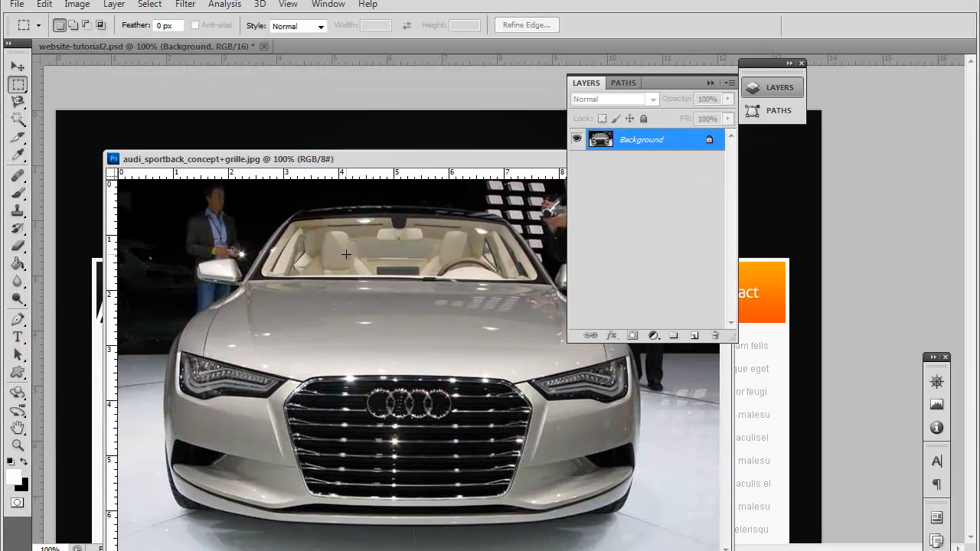
key("ctrl+z")
left_click_drag(248, 228, 564, 381)
left_click_drag(635, 378, 565, 372)
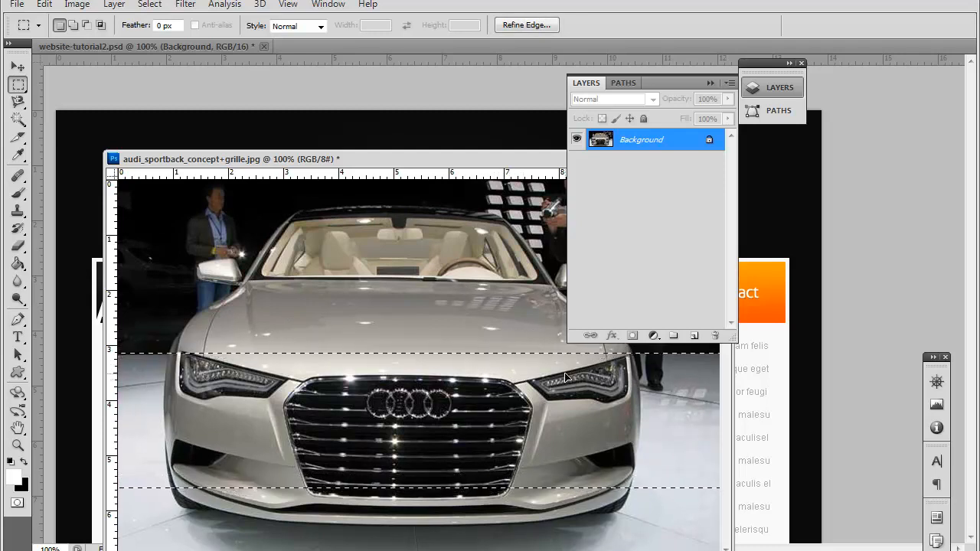
Step: Open the photo audi_sportback_concept+front_three_quarter.jpg from the DESKTOP folder
left_click(18, 5)
left_click(35, 35)
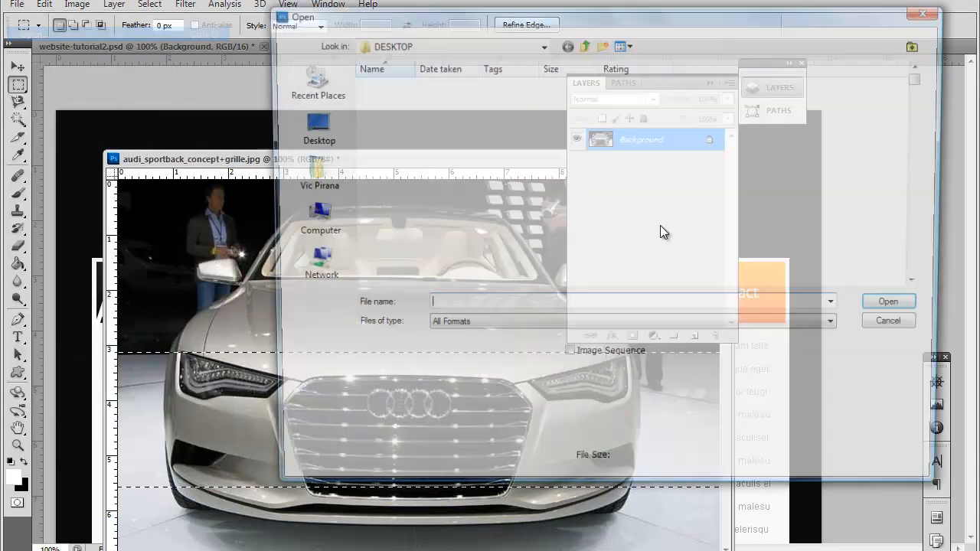
scroll(713, 231, "down", 8)
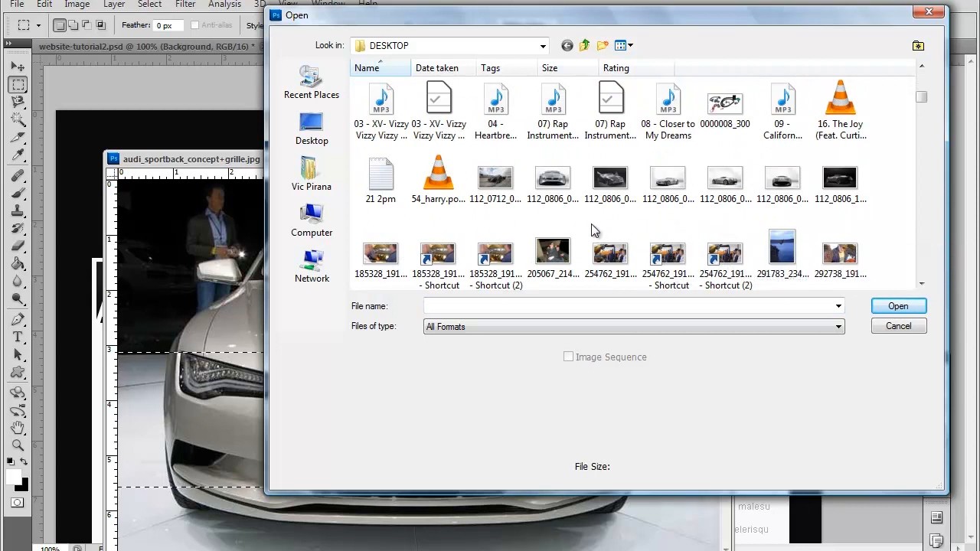
scroll(578, 223, "down", 3)
scroll(577, 222, "up", 3)
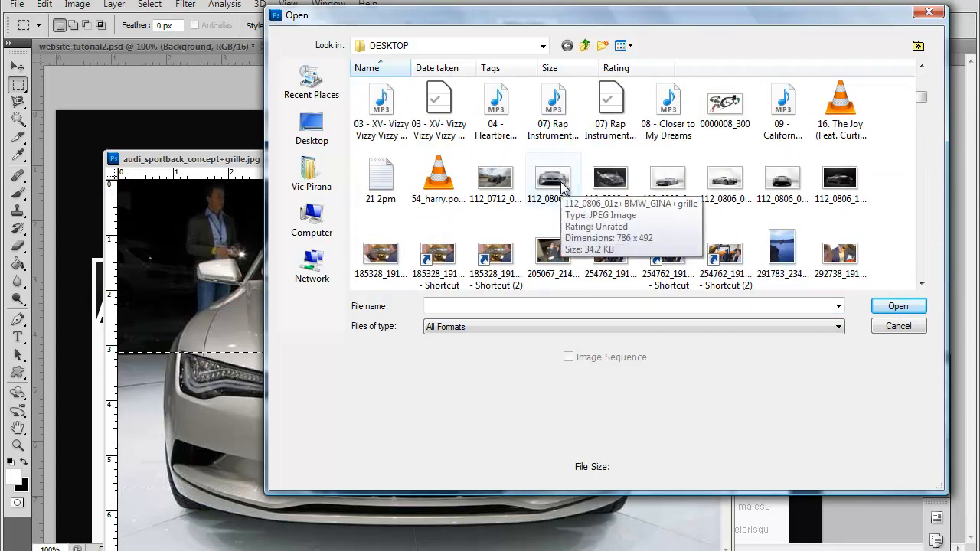
scroll(560, 182, "down", 3)
scroll(560, 182, "down", 3)
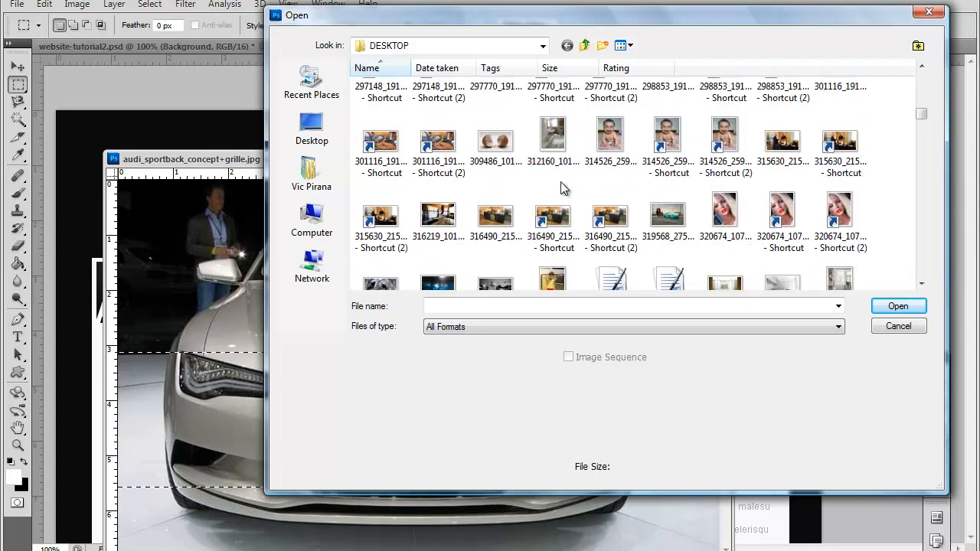
scroll(562, 178, "down", 5)
scroll(563, 176, "down", 10)
scroll(566, 182, "up", 6)
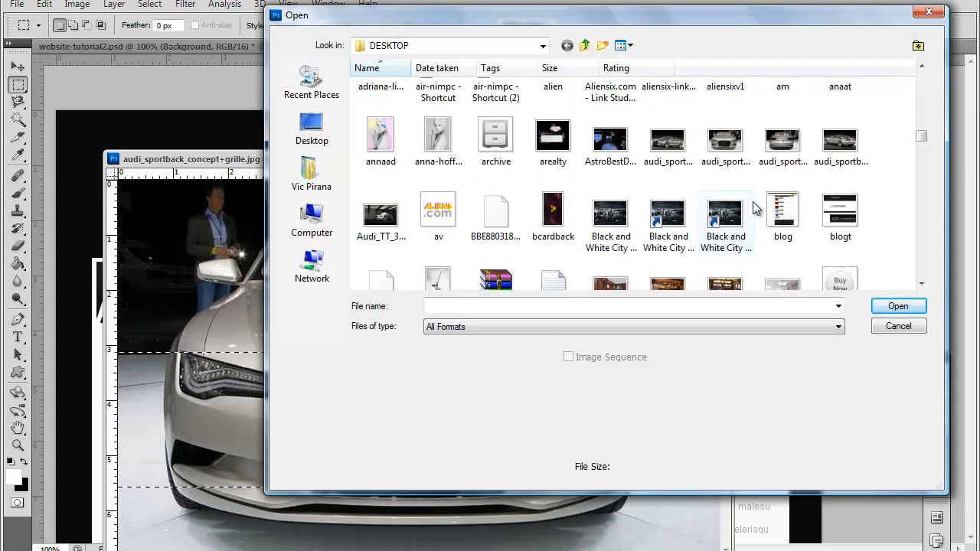
left_click(685, 149)
double_click(679, 147)
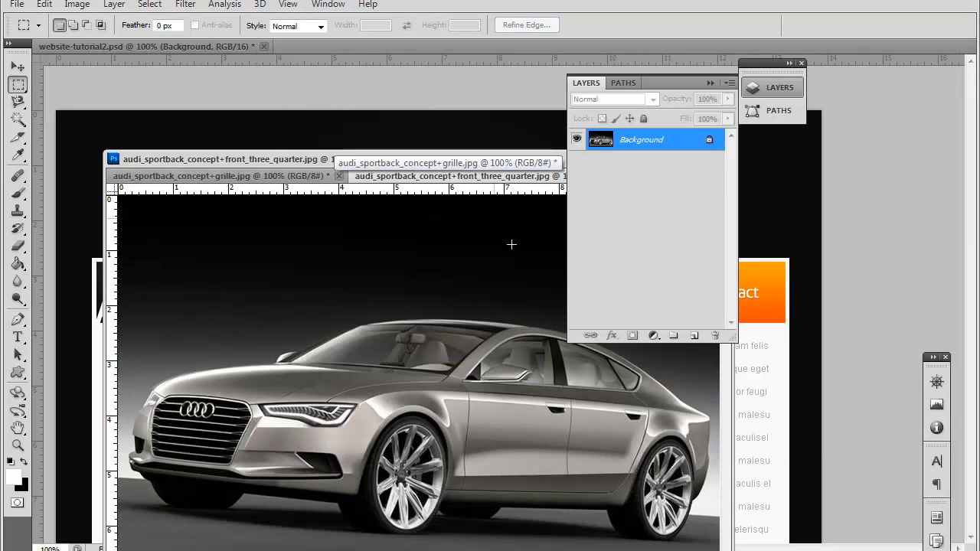
Step: Close the floating window containing both Audi photos
left_click_drag(381, 163, 244, 165)
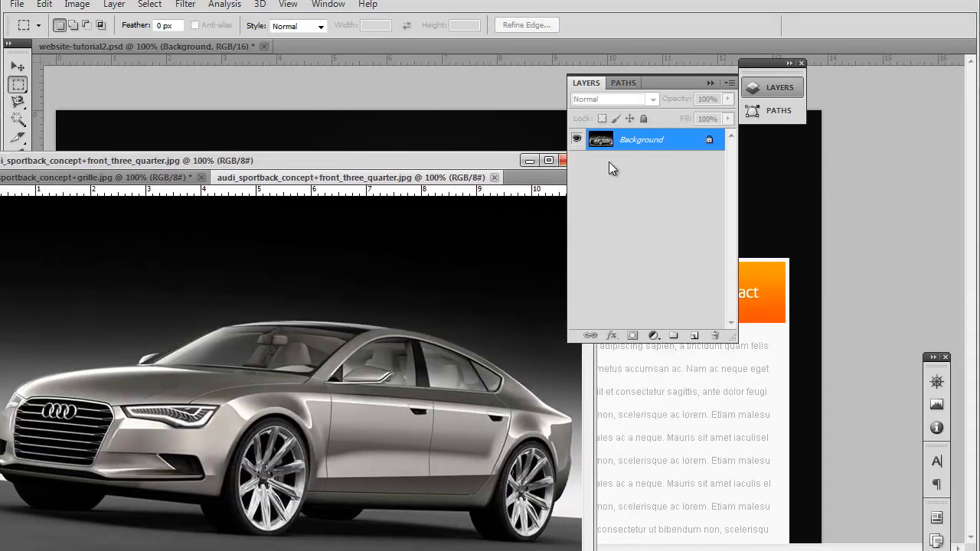
left_click(562, 160)
left_click(563, 160)
left_click(480, 211)
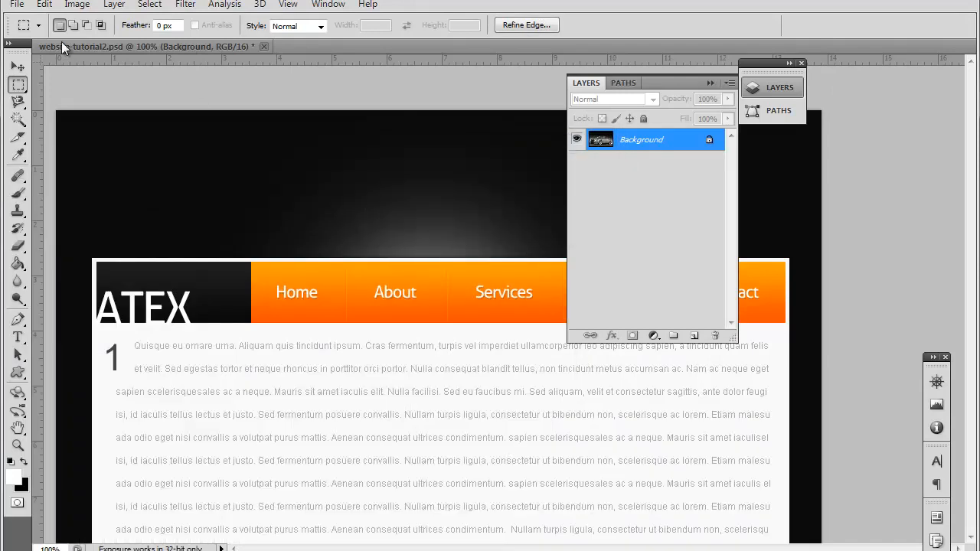
Step: Open the photo of the turquoise car and furry creature from the DESKTOP folder
left_click(16, 3)
left_click(34, 33)
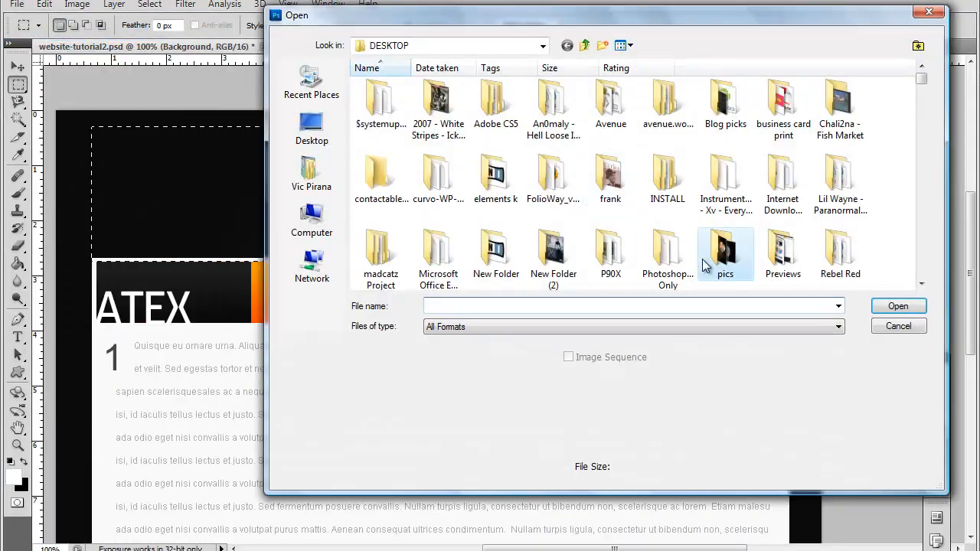
scroll(702, 258, "down", 10)
scroll(694, 254, "down", 5)
double_click(689, 251)
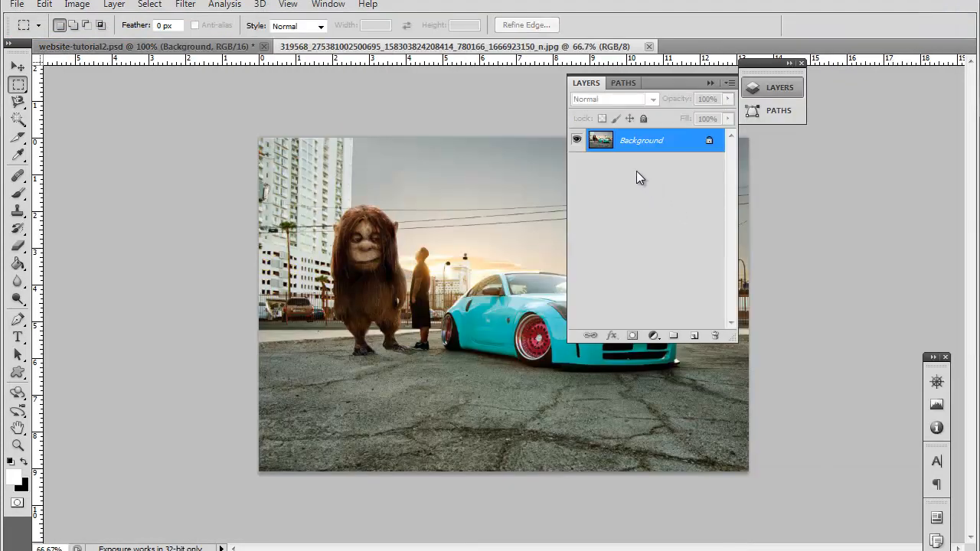
Step: Float the turquoise car photo in its own window and make the website design active behind it
left_click(197, 46)
right_click(314, 47)
left_click(340, 107)
left_click_drag(178, 50, 196, 136)
left_click(223, 104)
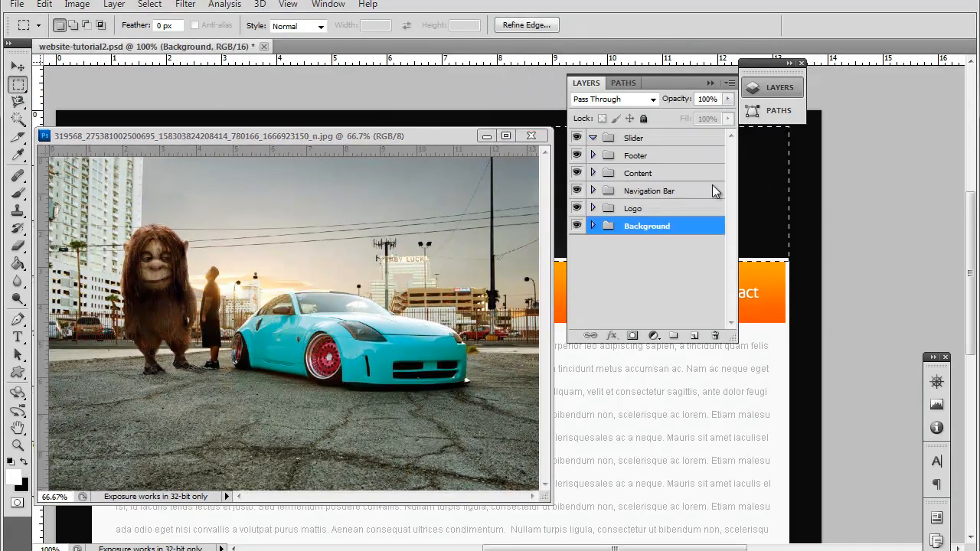
Step: Transfer the slider-sized selection from the website design into the car photo and position it across the creature's head and the skyline
left_click_drag(769, 189, 371, 238)
left_click_drag(303, 240, 452, 243)
left_click(940, 249)
Step: Paste the copied photo area into the website design and place it in the Slider group directly above the Background group
left_click(486, 137)
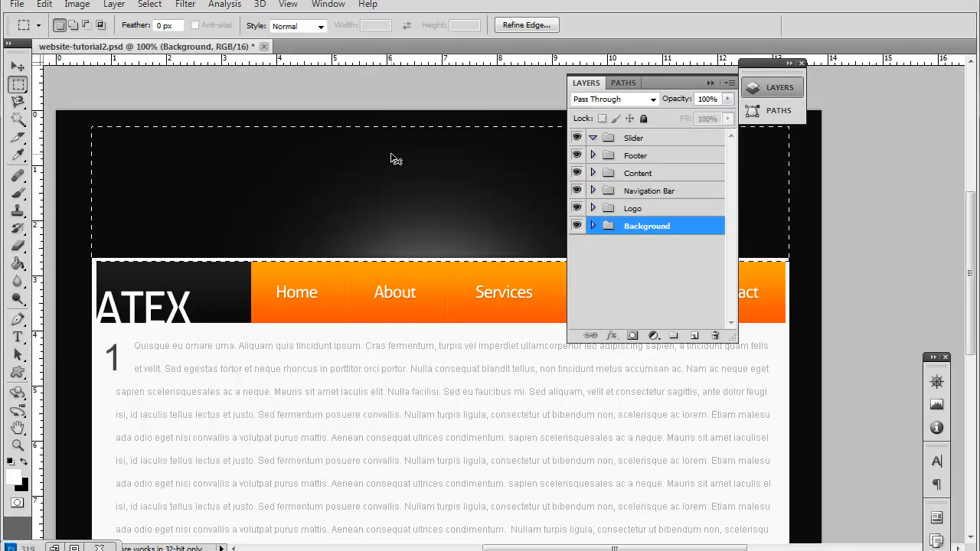
key("ctrl+v")
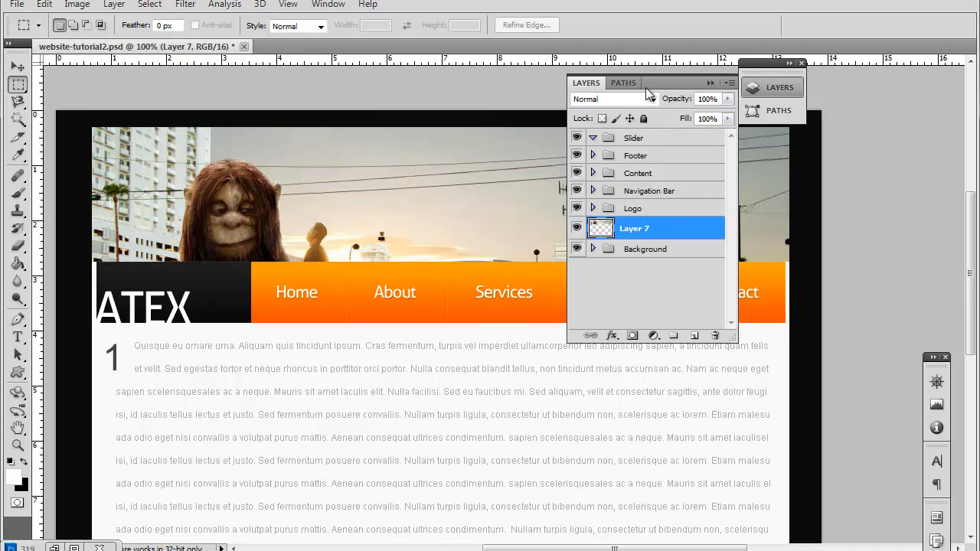
left_click_drag(653, 85, 572, 200)
left_click_drag(560, 343, 590, 357)
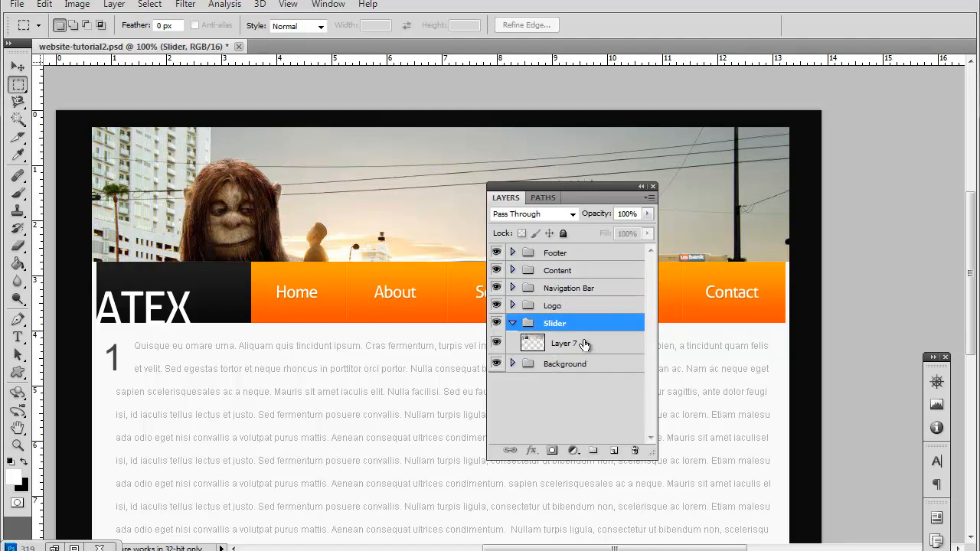
Step: Move Layer 2 out of the Background group to directly above the Slider group
left_click(512, 364)
left_click(563, 388)
left_click_drag(563, 389, 585, 318)
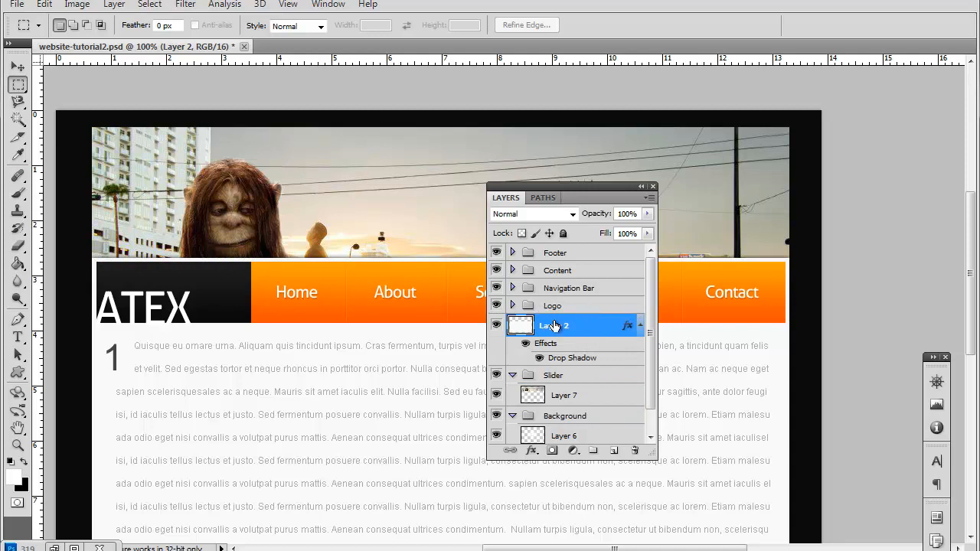
Step: Copy the drop shadow layer style from Layer 2 onto the banner photo on Layer 7
scroll(531, 344, "down", 1)
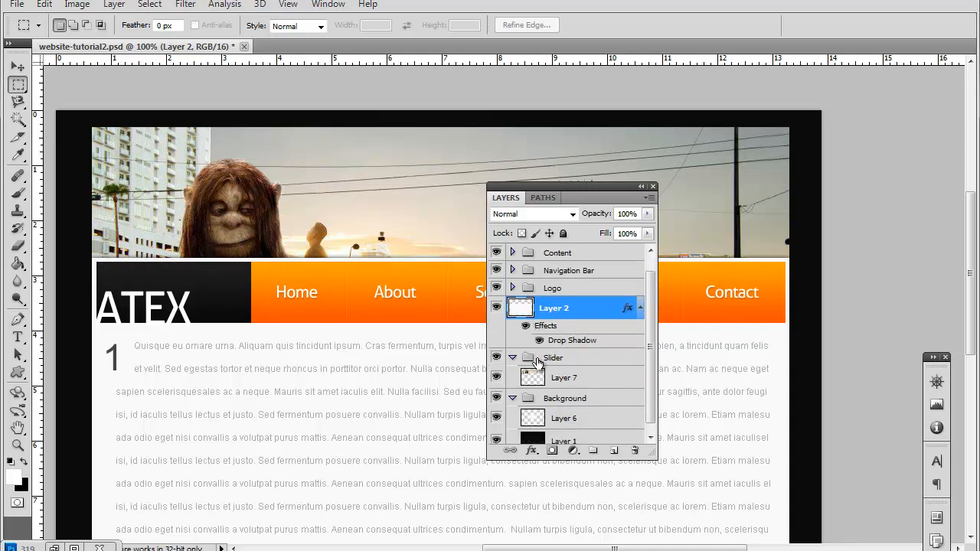
left_click(586, 381)
scroll(560, 413, "down", 1)
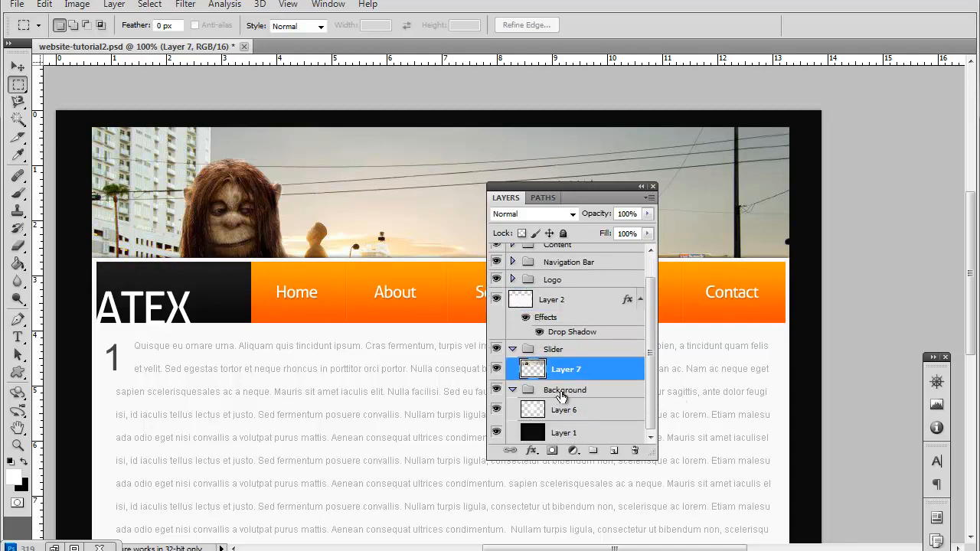
left_click(587, 301)
right_click(574, 303)
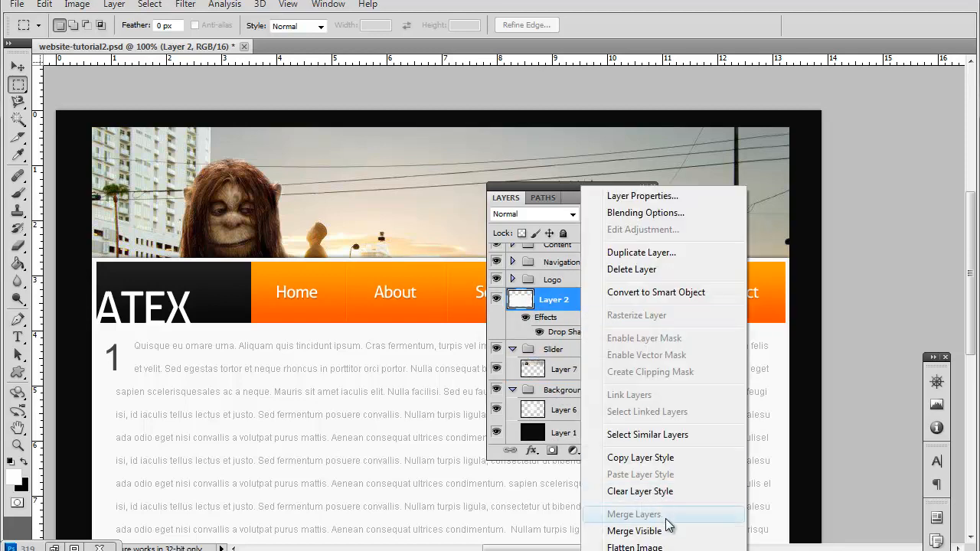
left_click(670, 458)
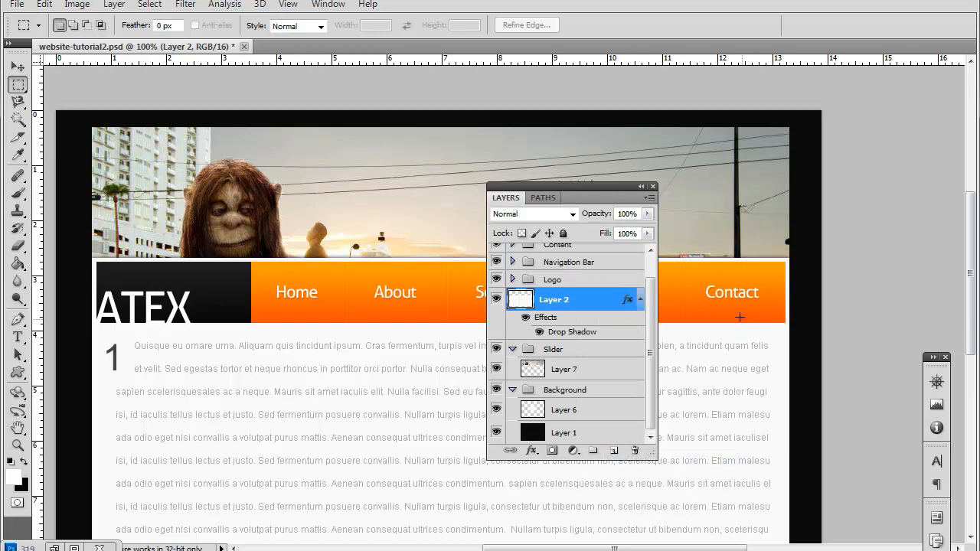
left_click(587, 373)
right_click(587, 373)
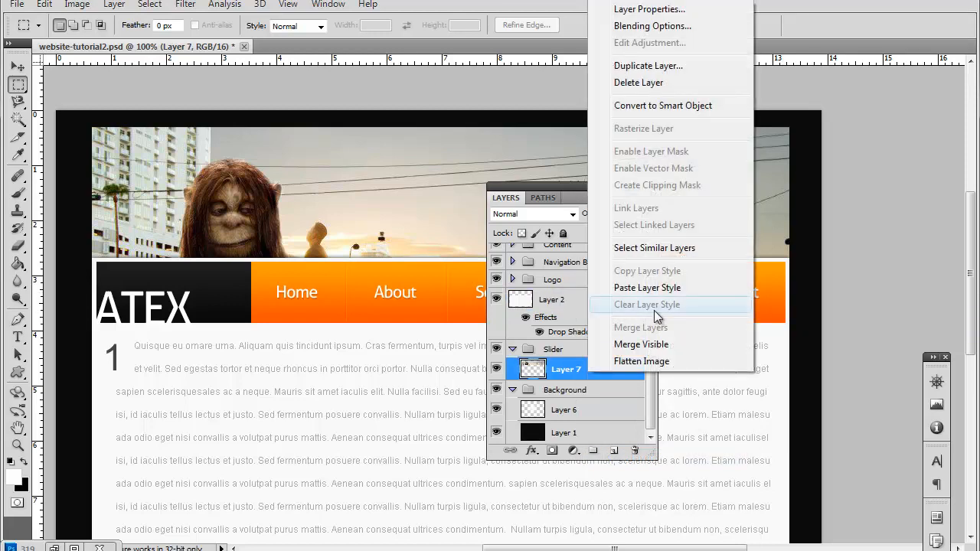
left_click(671, 291)
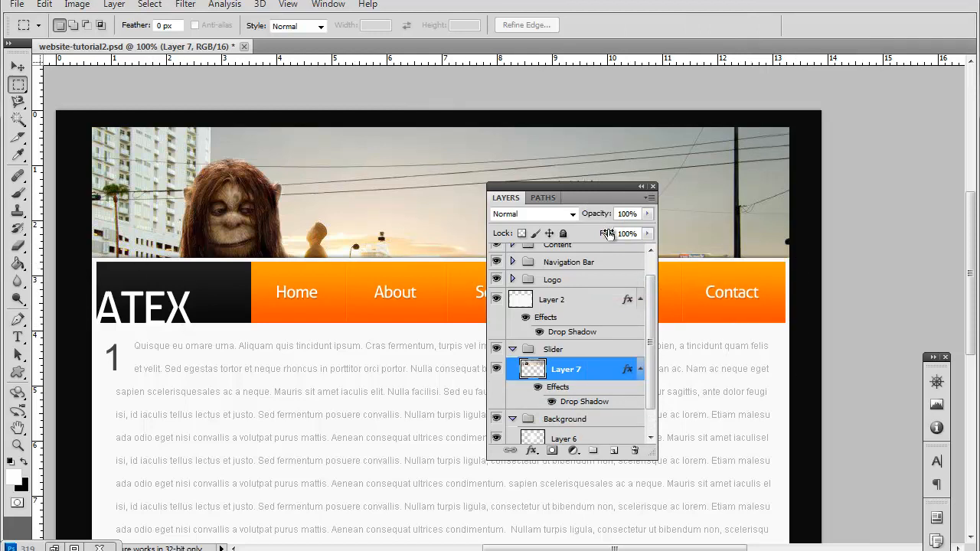
Step: Collapse the layer list and examine how the photo banner sits above the navigation bar and body text
left_click(642, 188)
scroll(337, 219, "down", 4)
scroll(338, 222, "up", 4)
scroll(338, 222, "up", 4)
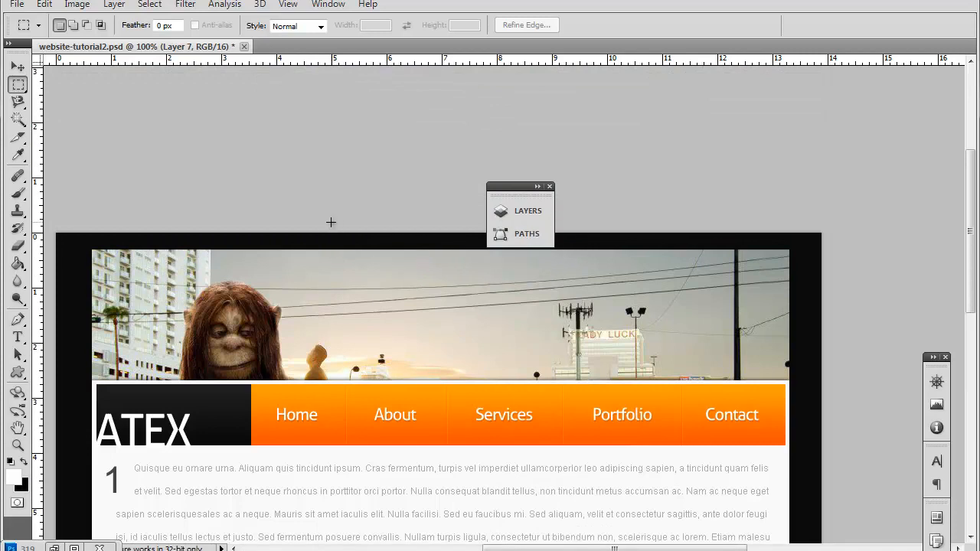
scroll(330, 221, "down", 2)
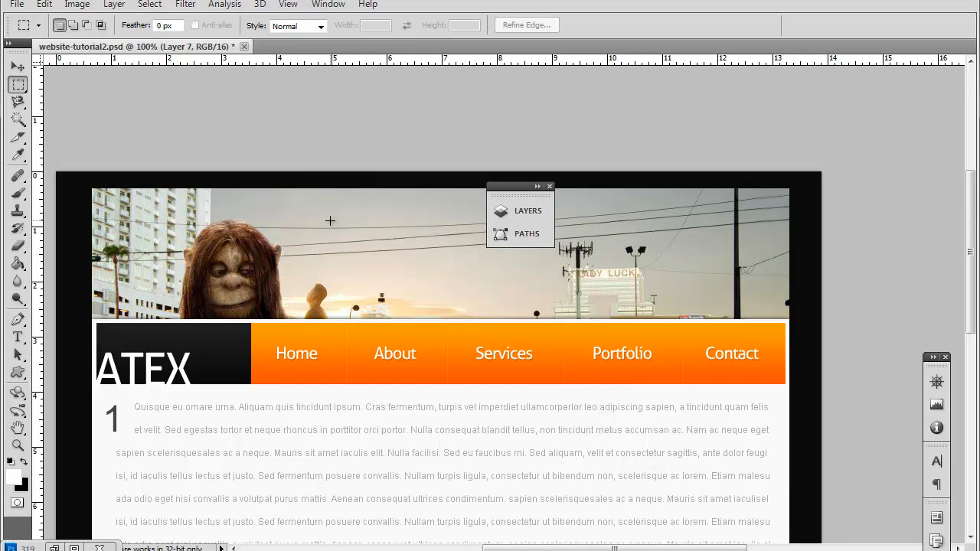
scroll(330, 220, "down", 1)
scroll(330, 220, "down", 4)
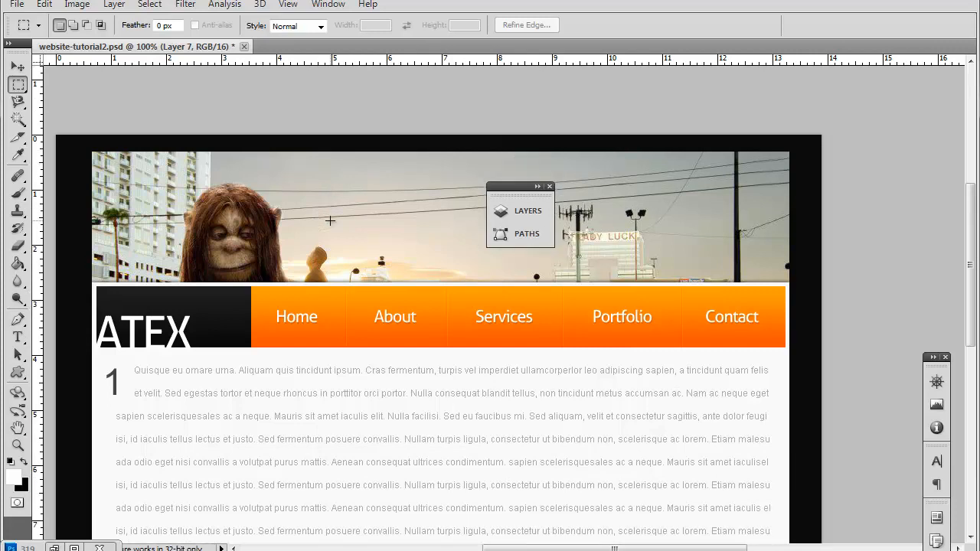
scroll(329, 221, "up", 5)
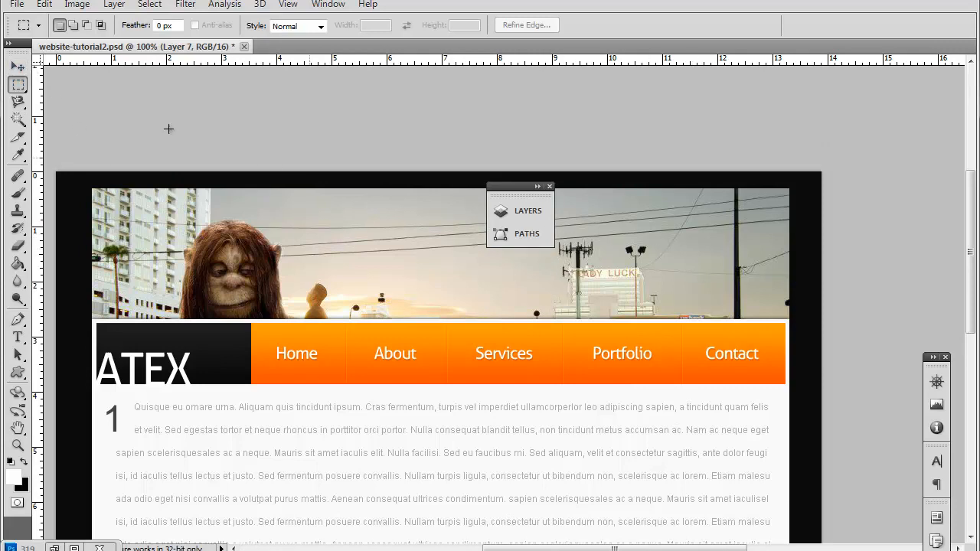
Step: Draw a small circular selection with the Elliptical Marquee tool over the banner's right edge, near its lower corner
right_click(26, 85)
left_click(98, 98)
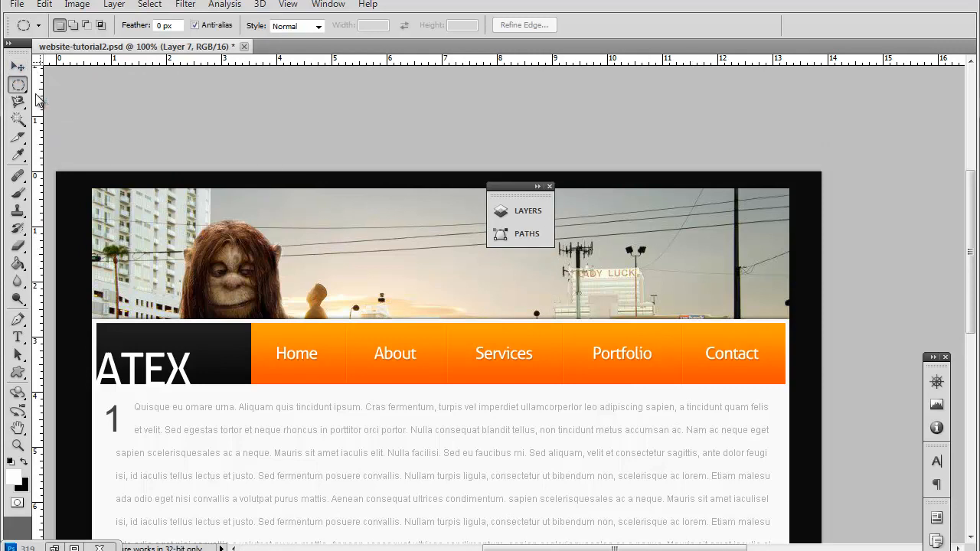
left_click_drag(752, 209, 793, 301)
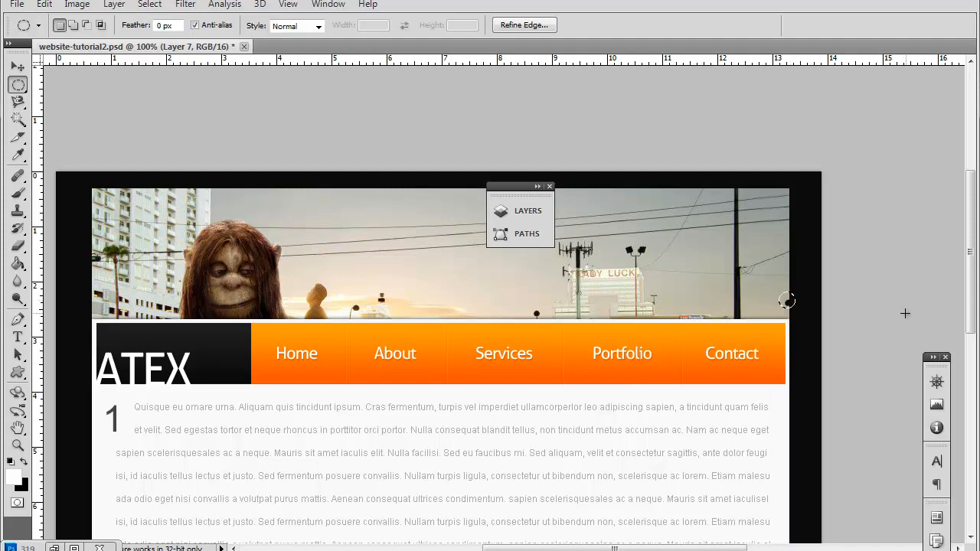
key("ctrl+z")
left_click(789, 292)
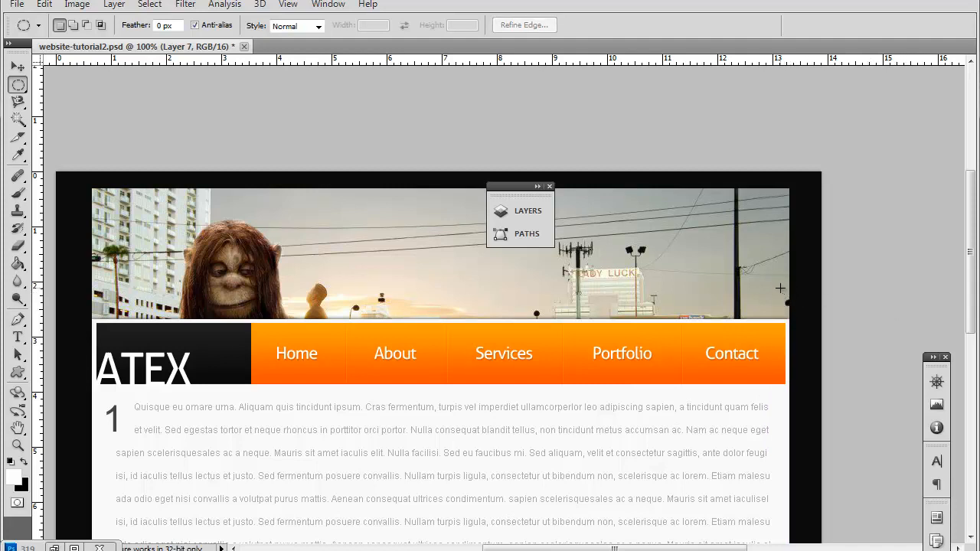
left_click_drag(792, 299, 800, 313)
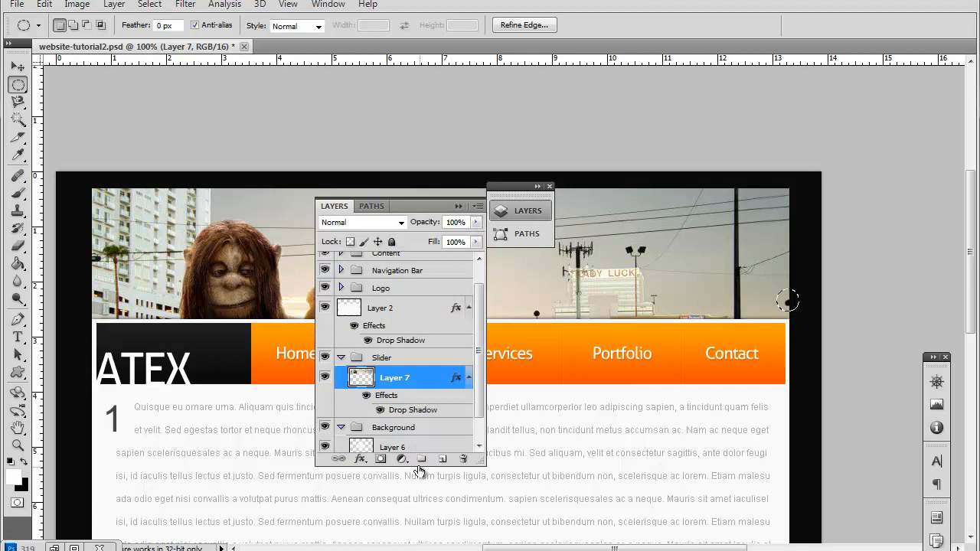
Step: Collapse the Background group and add a new layer above Layer 7 in the Slider group
scroll(416, 363, "up", 2)
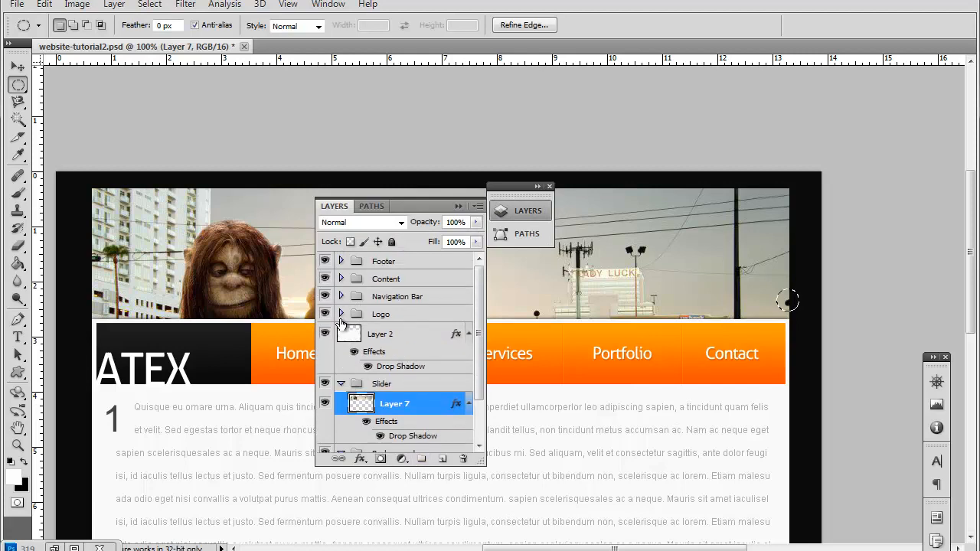
scroll(366, 395, "down", 3)
left_click(340, 403)
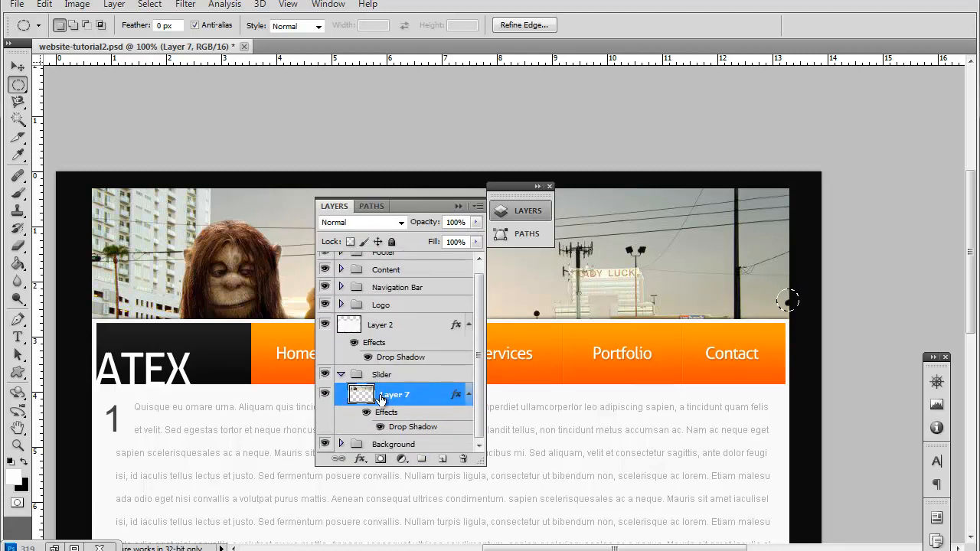
left_click(442, 459)
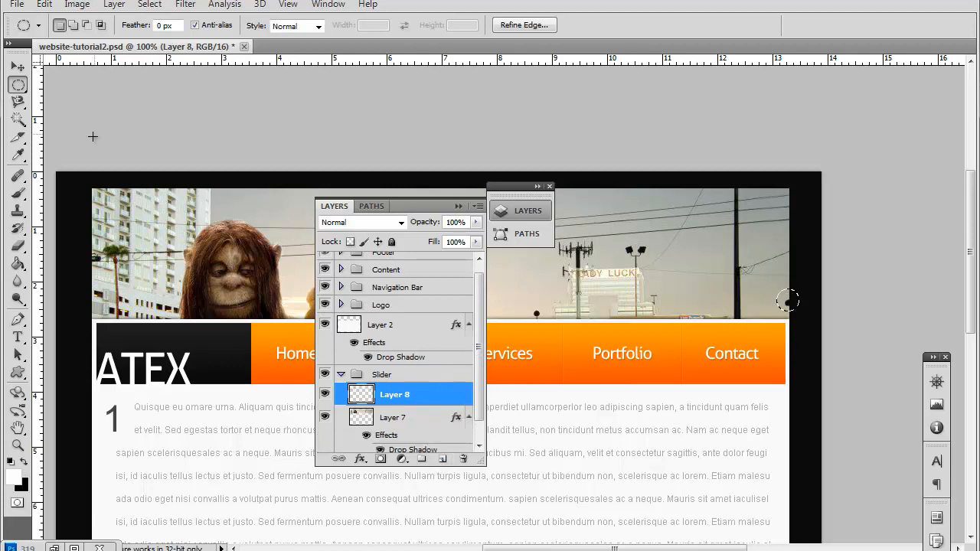
Step: Set the foreground color to blue 009cff and fill the circular selection with it on Layer 8
left_click(19, 266)
left_click(13, 476)
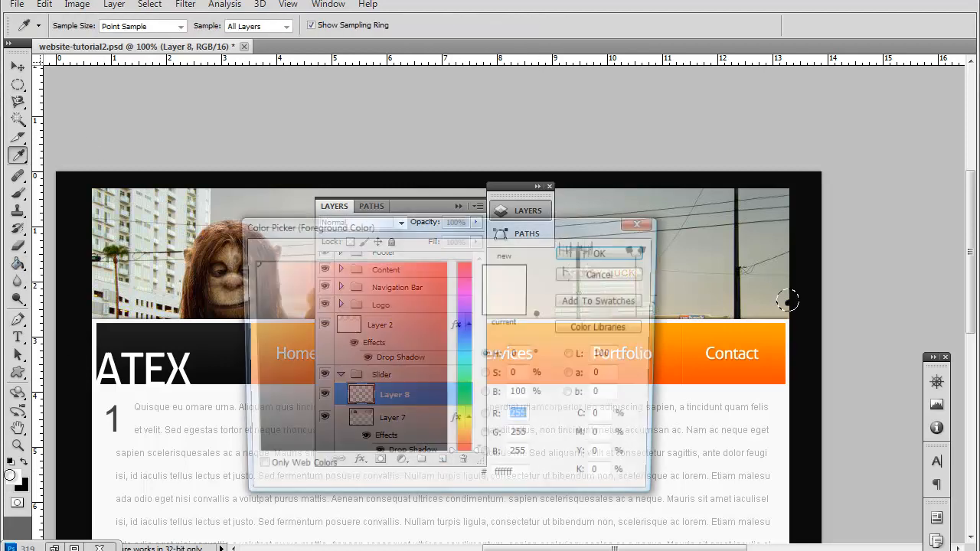
left_click_drag(461, 225, 514, 212)
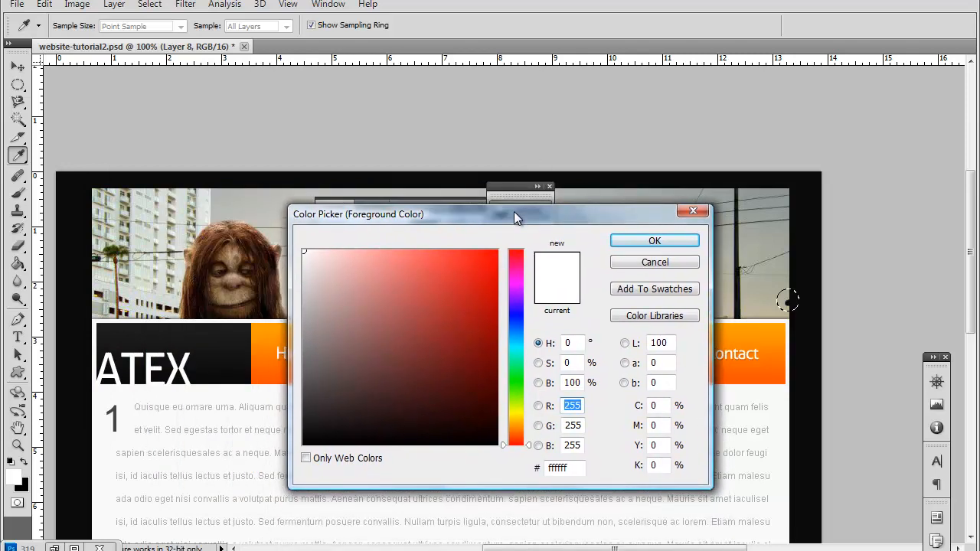
left_click(515, 330)
left_click(497, 250)
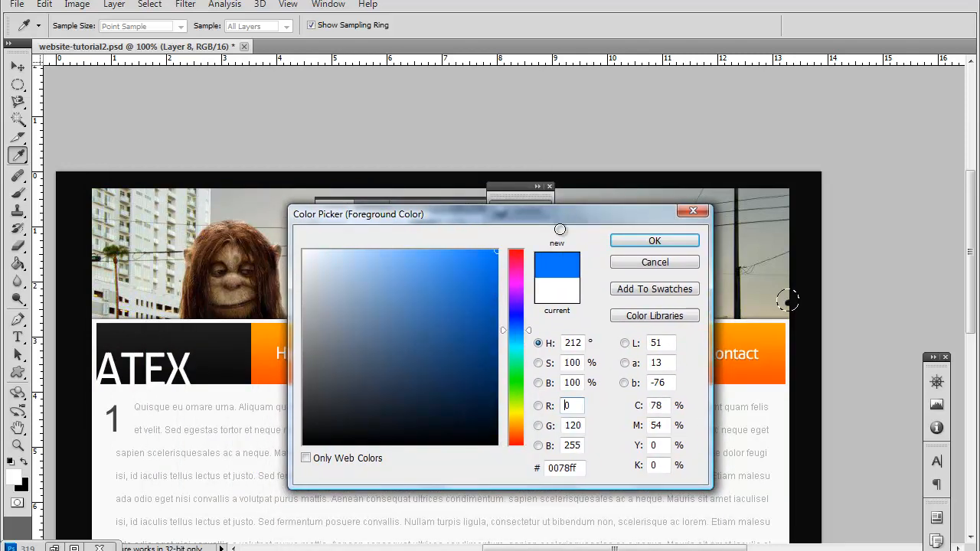
left_click(528, 335)
left_click(528, 335)
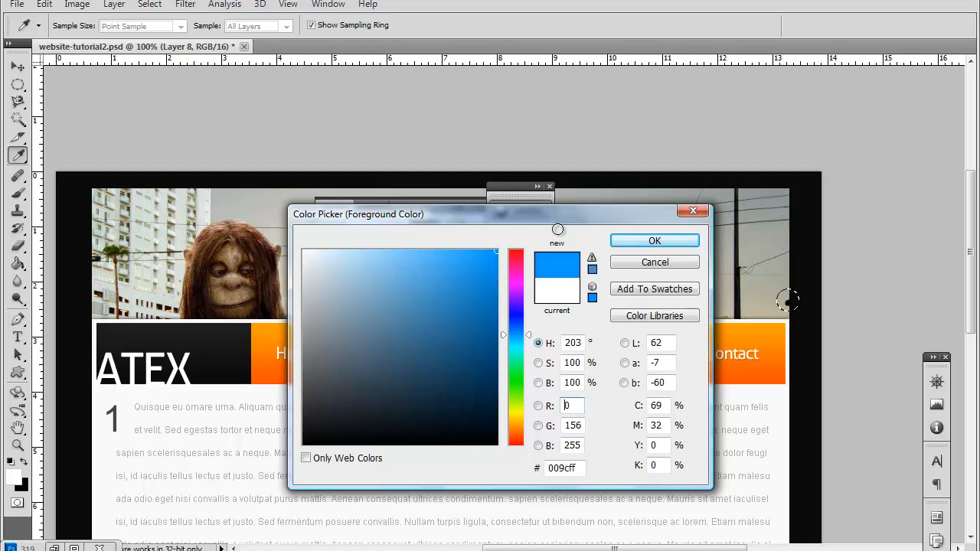
left_click(677, 243)
key("g")
left_click(788, 300)
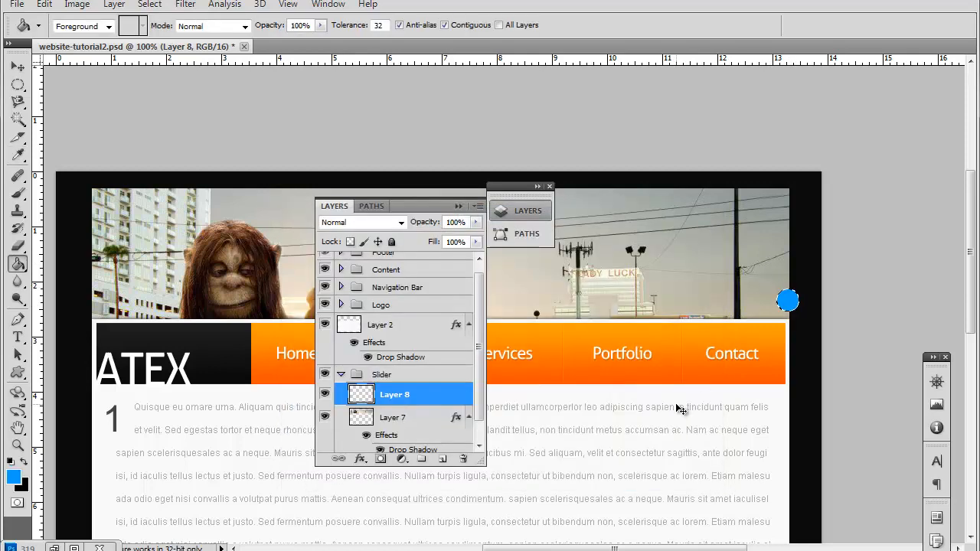
Step: Add a Gradient Overlay to the blue circle with Overlay blend mode and 86% opacity
double_click(429, 399)
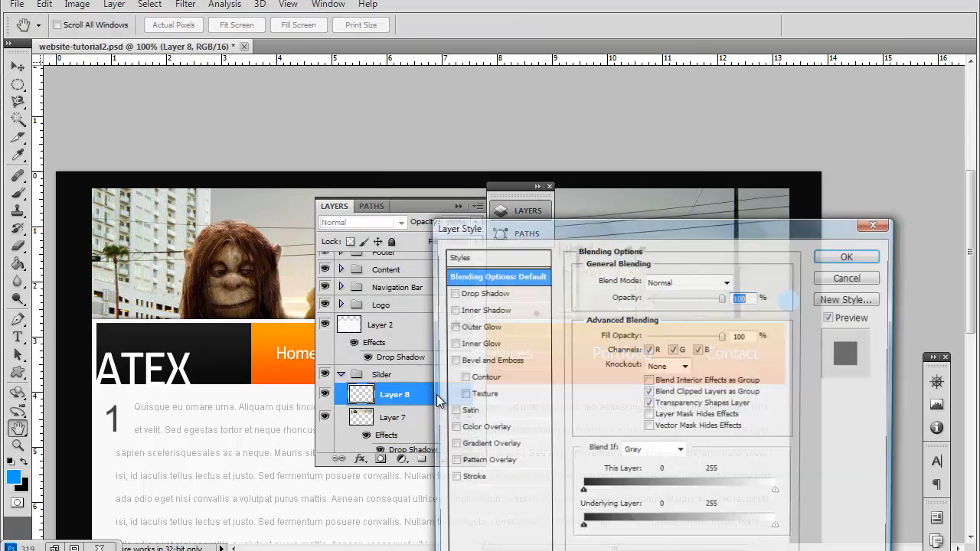
left_click_drag(546, 228, 268, 71)
left_click(198, 290)
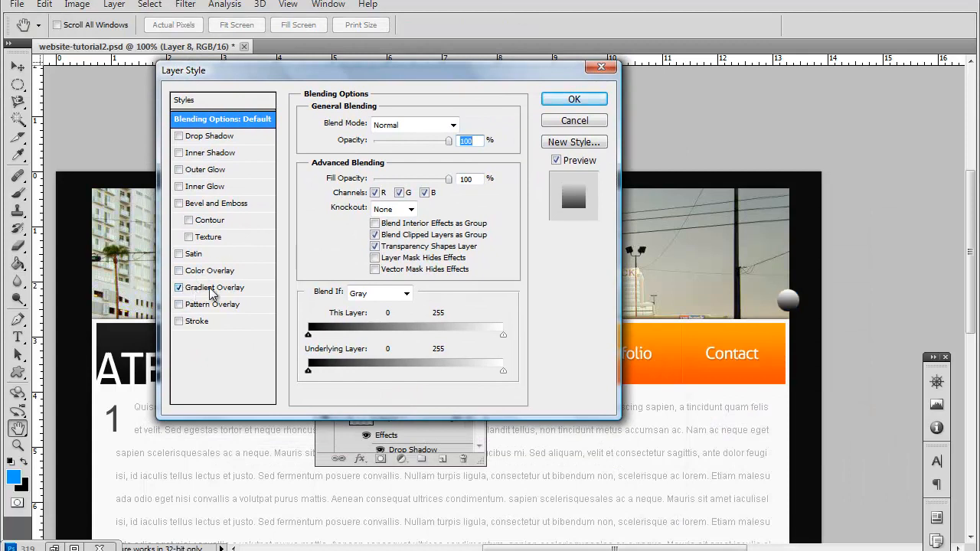
left_click(412, 124)
left_click(402, 322)
left_click_drag(434, 142, 425, 144)
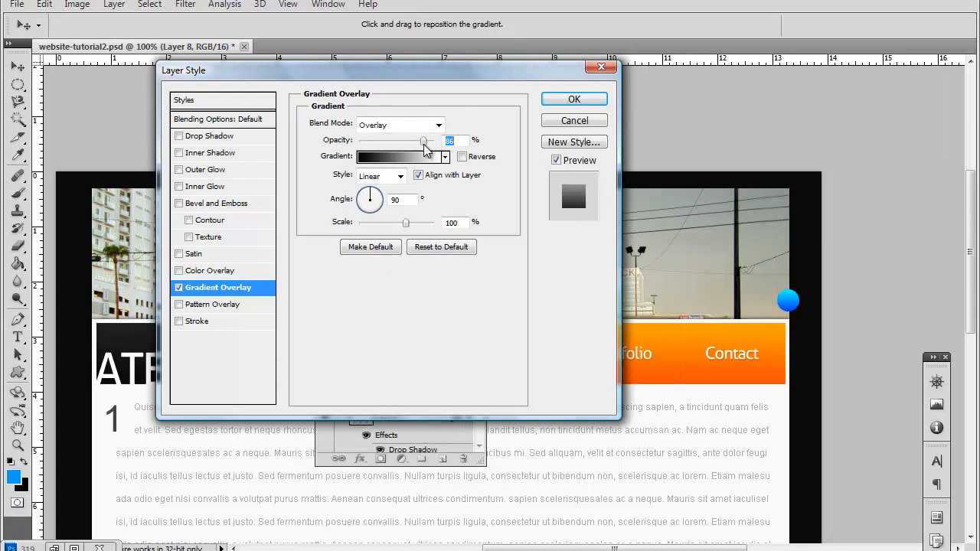
Step: Add a Drop Shadow to the blue circle with distance 0 px, size 16 px and 49% opacity
left_click(180, 136)
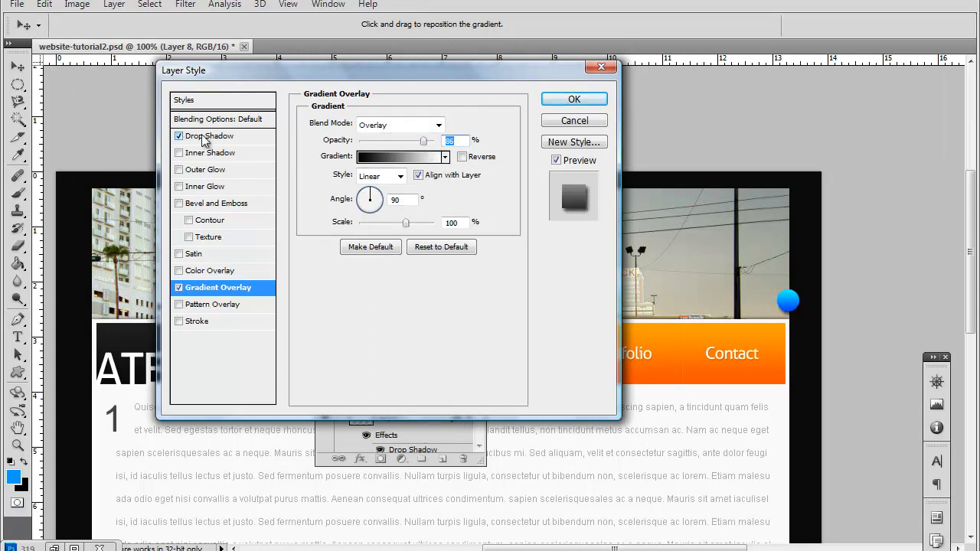
left_click(205, 140)
left_click_drag(363, 187, 330, 189)
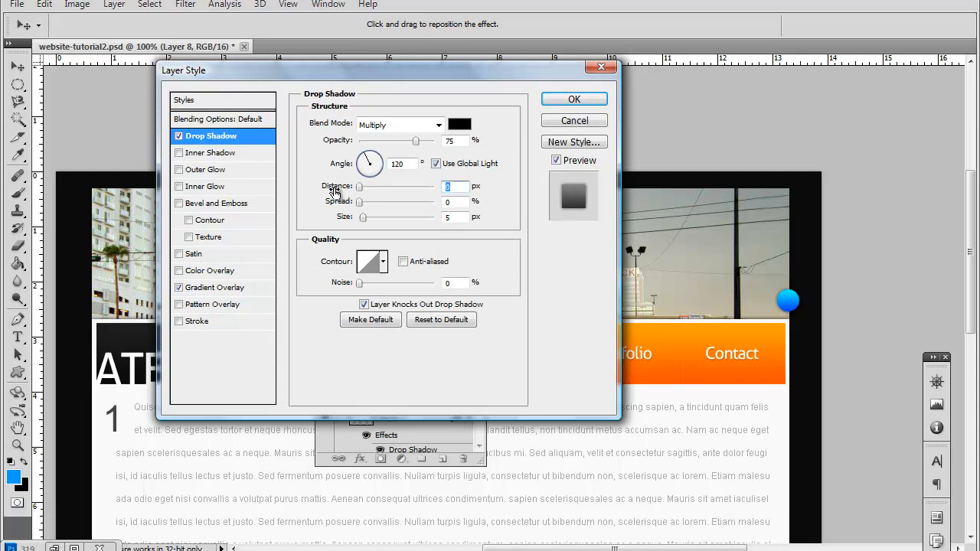
left_click_drag(368, 221, 372, 217)
left_click_drag(414, 146, 398, 150)
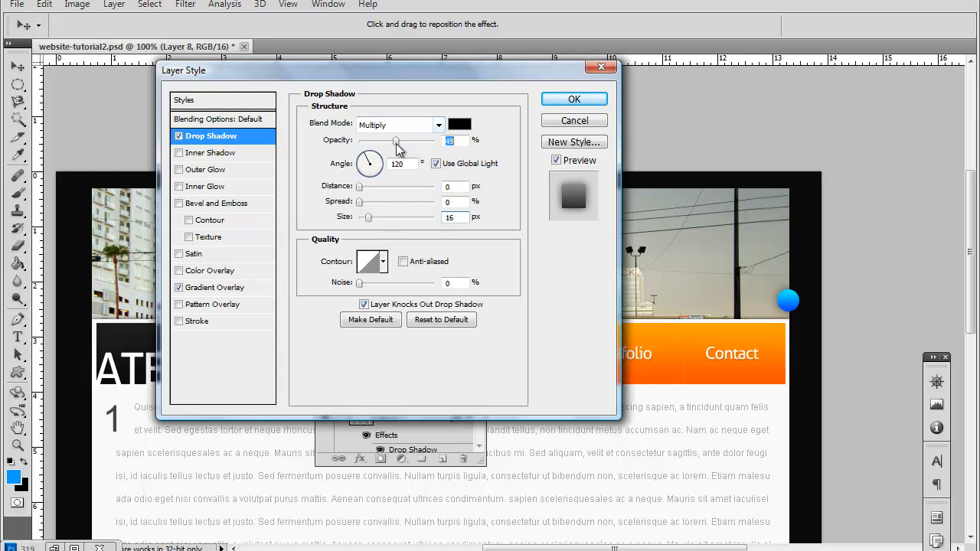
Step: Apply the drop shadow and cut a small circular hole out of the middle of the blue circle on Layer 8
left_click(574, 99)
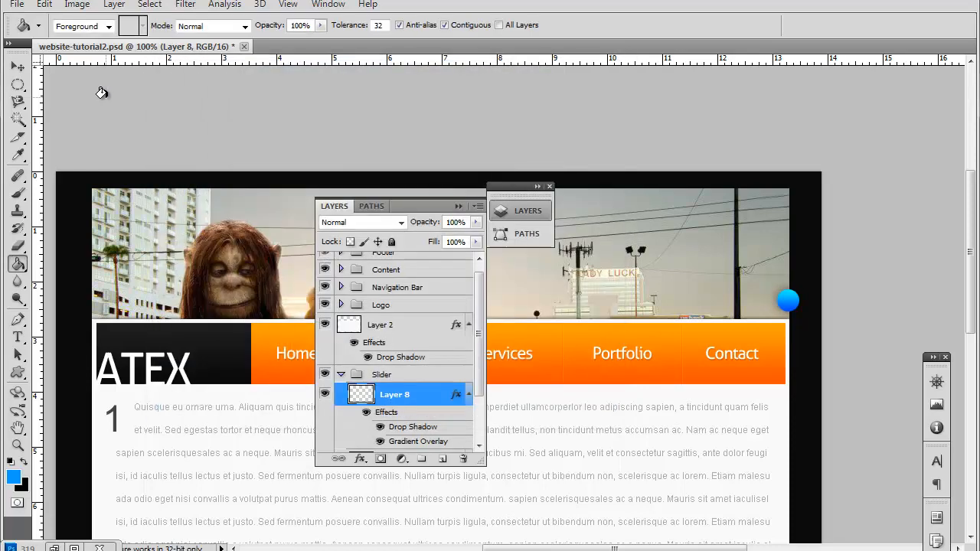
left_click(19, 86)
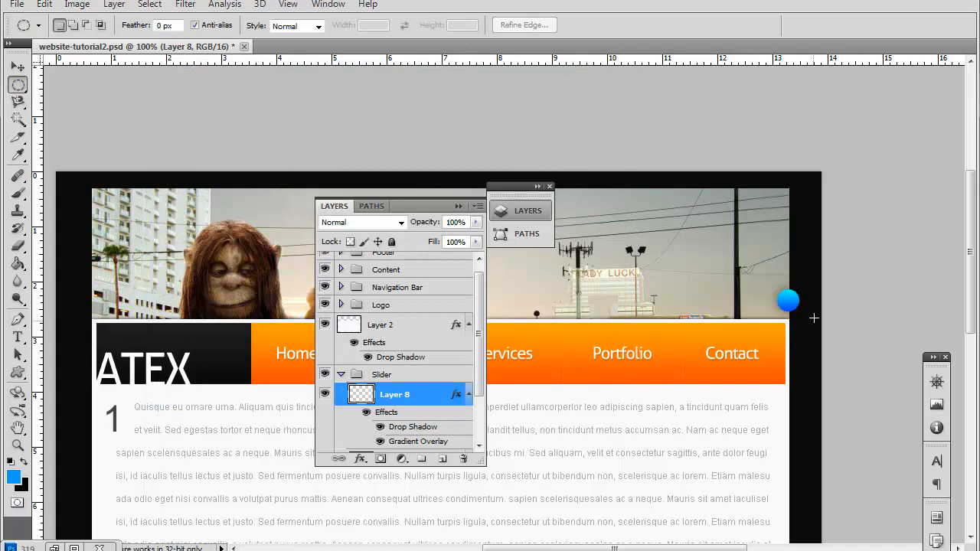
left_click_drag(788, 300, 796, 309)
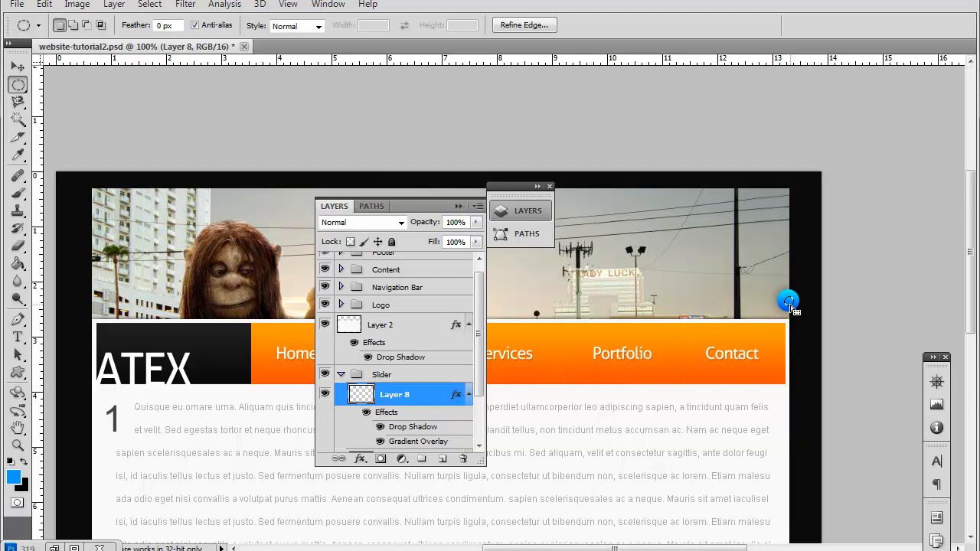
right_click(17, 85)
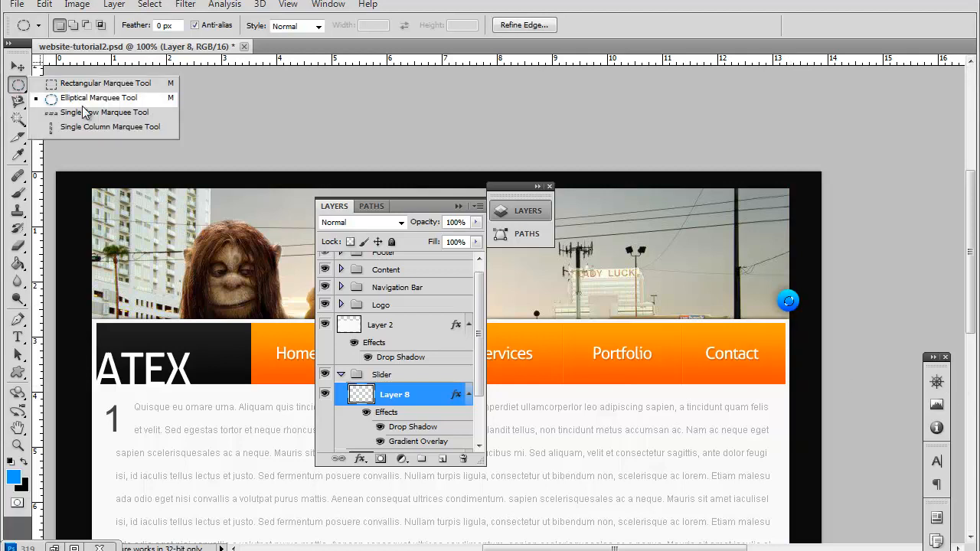
left_click(790, 304)
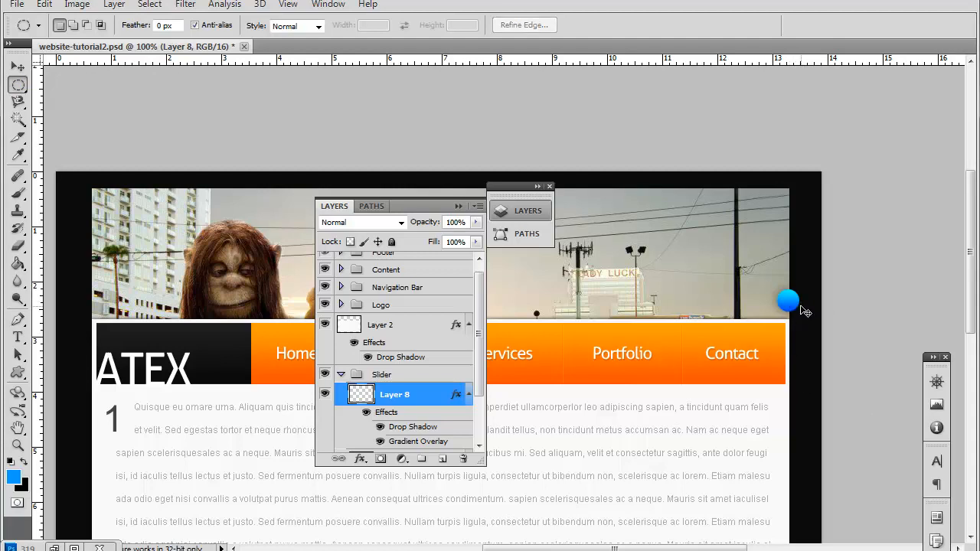
key("ctrl+z")
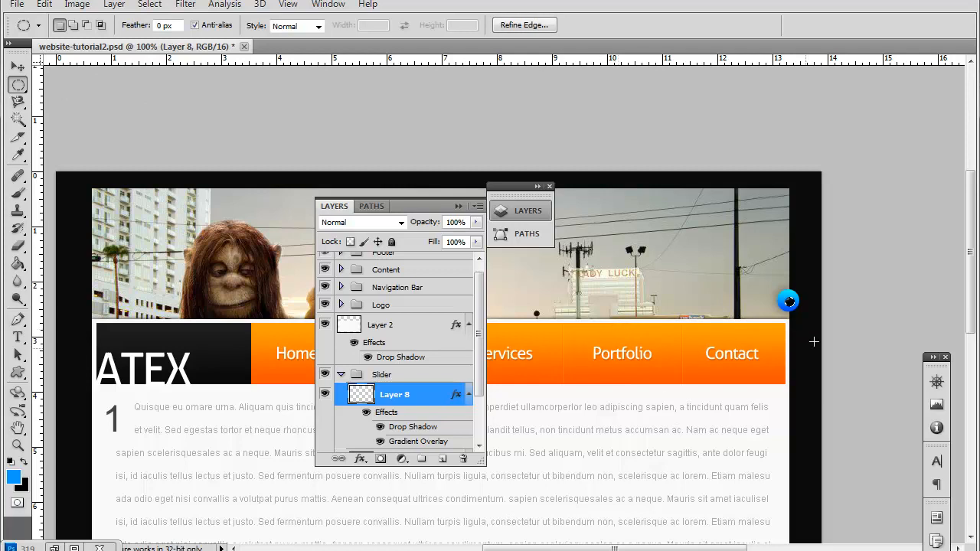
left_click(867, 331)
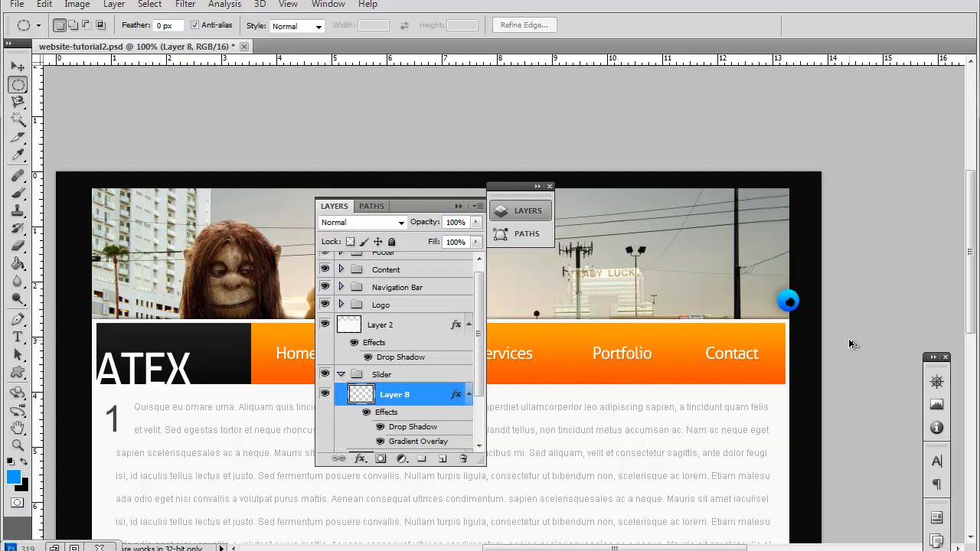
key("ctrl+z")
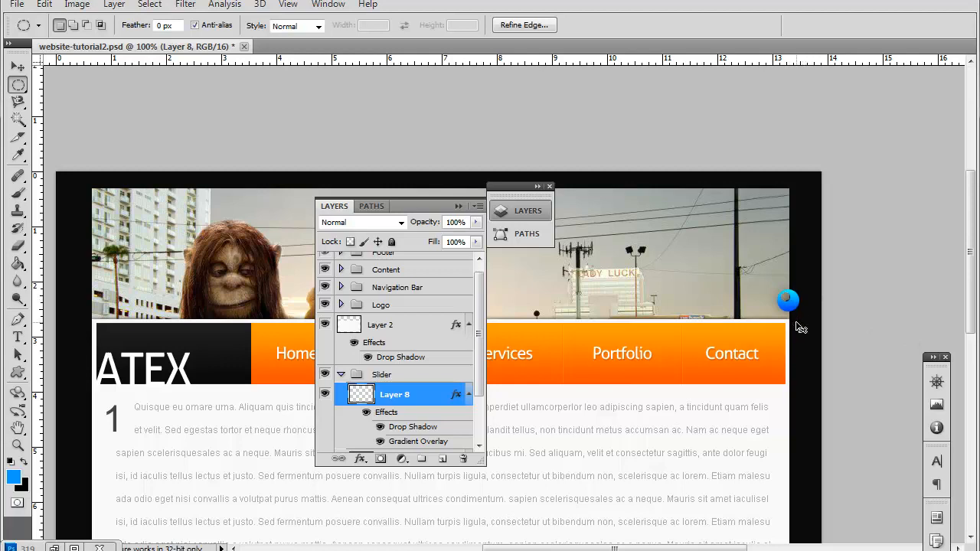
left_click(799, 327)
Step: Duplicate the blue circle twice and stack the copies in an evenly spaced column above the original along the banner's edge
left_click(19, 67)
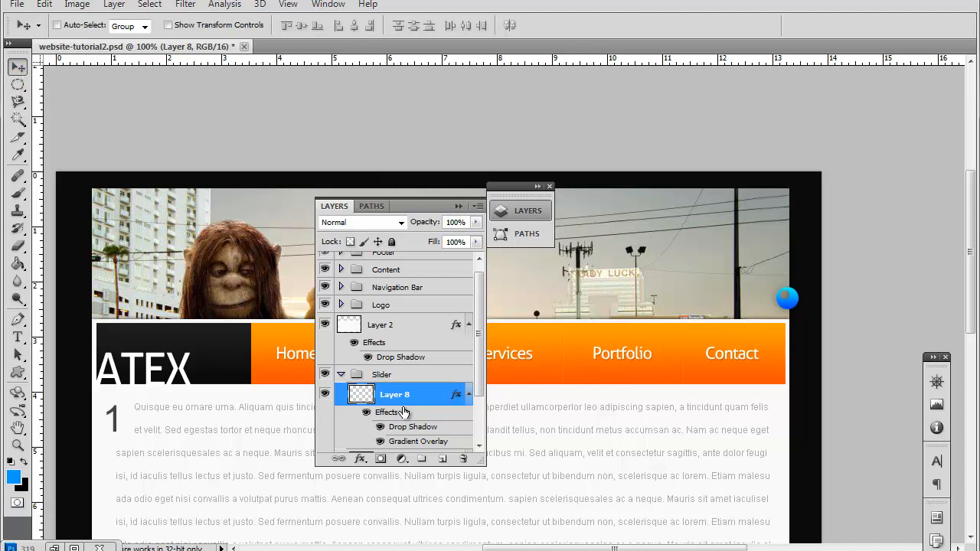
key("ctrl+j")
left_click_drag(792, 317, 793, 270)
key("ctrl+j")
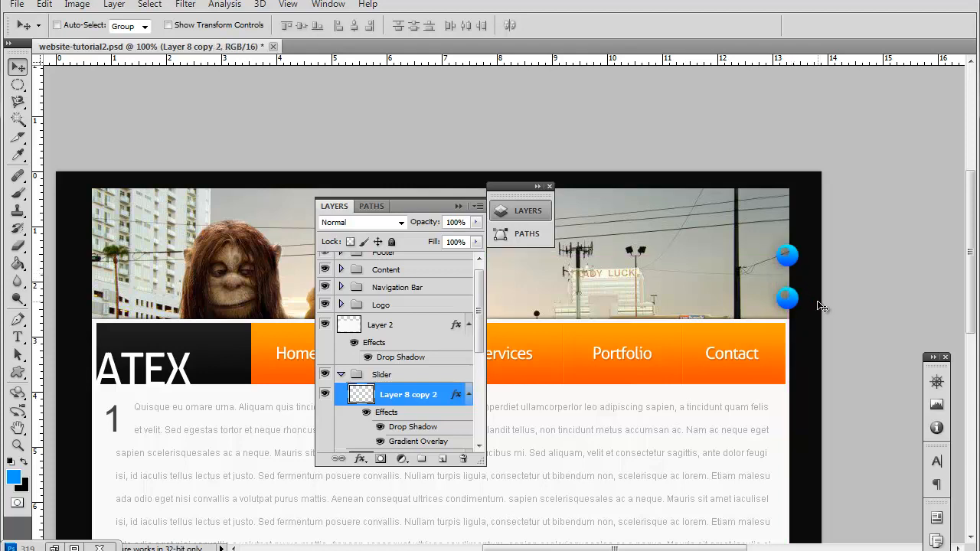
left_click_drag(794, 264, 789, 221)
Step: Set the tracking of the footer copyright text to 0 and move the text beside the footer's ATEX logo
scroll(853, 478, "down", 5)
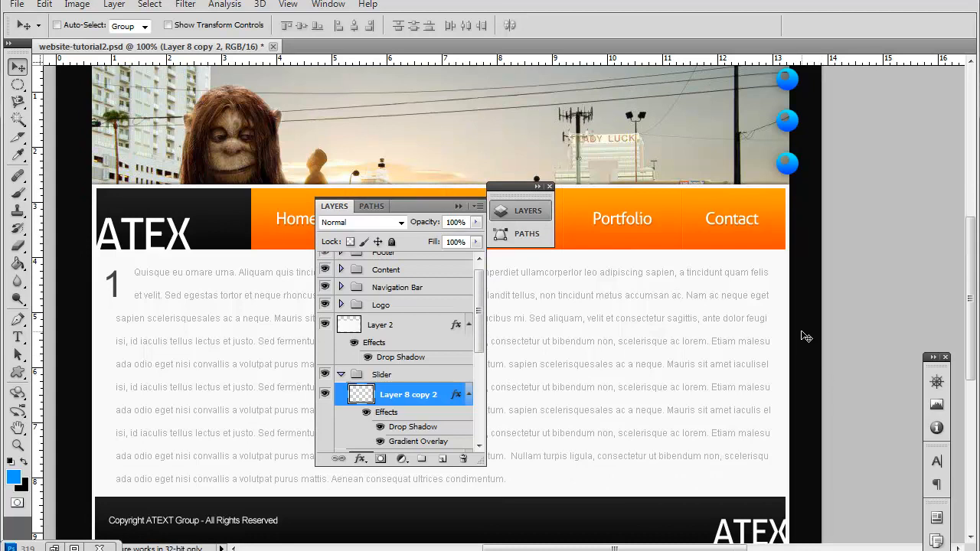
scroll(804, 335, "down", 3)
scroll(803, 334, "down", 2)
scroll(800, 334, "up", 3)
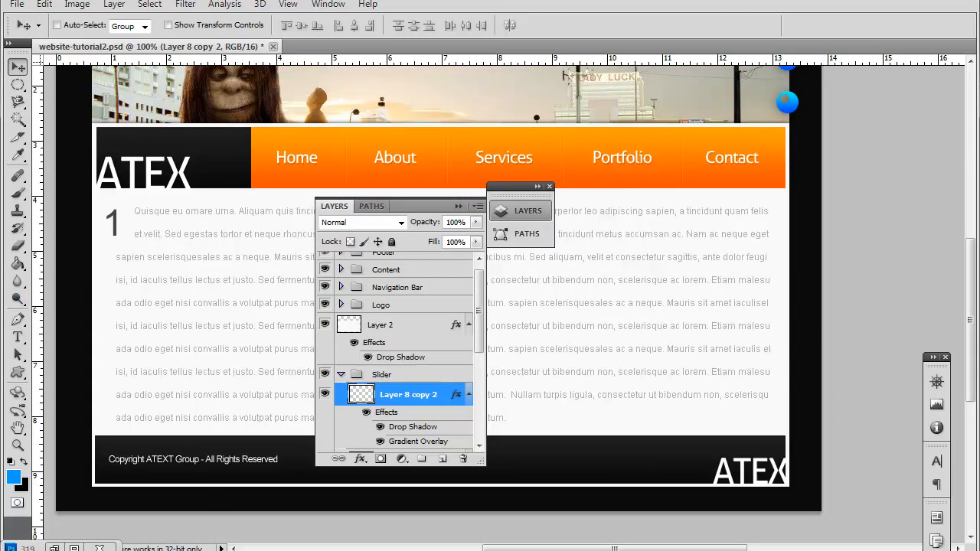
left_click(18, 337)
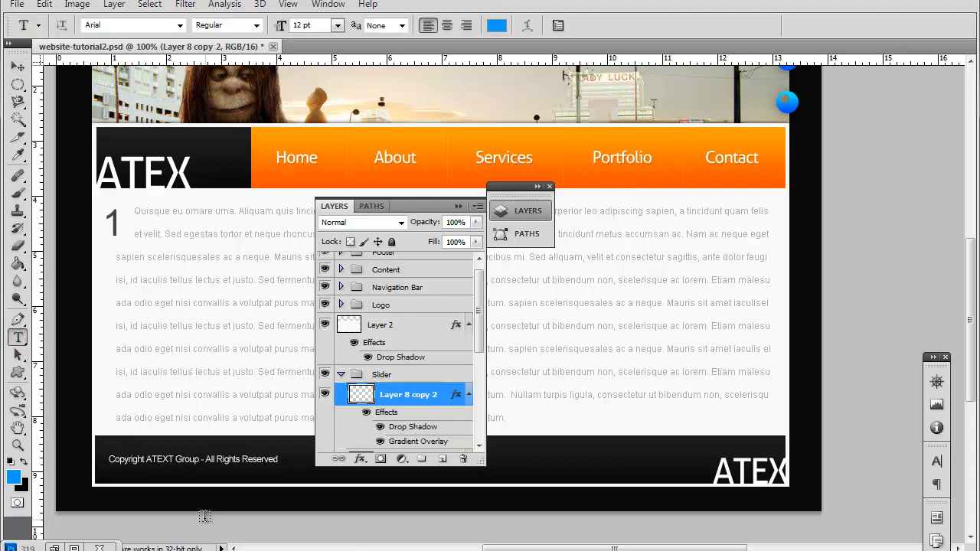
left_click(166, 458)
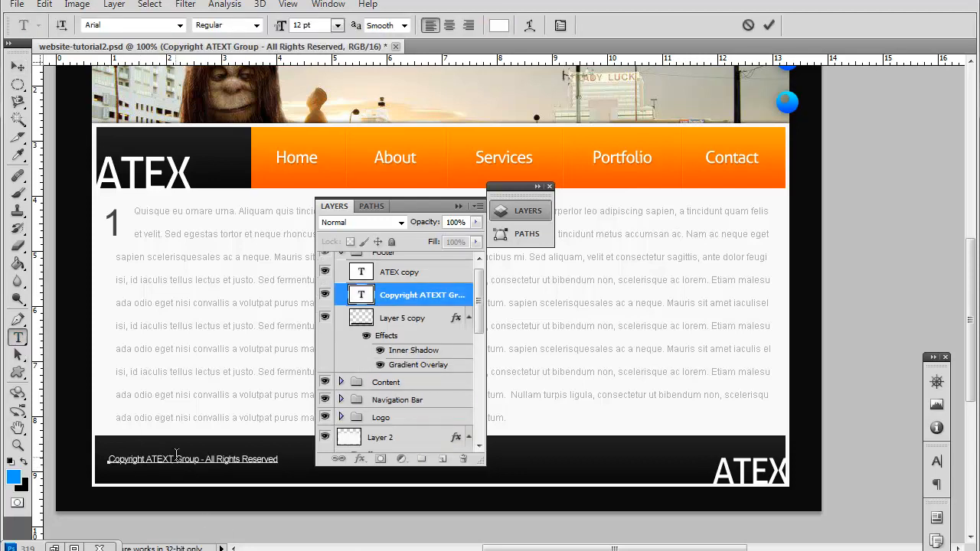
key("ctrl+a")
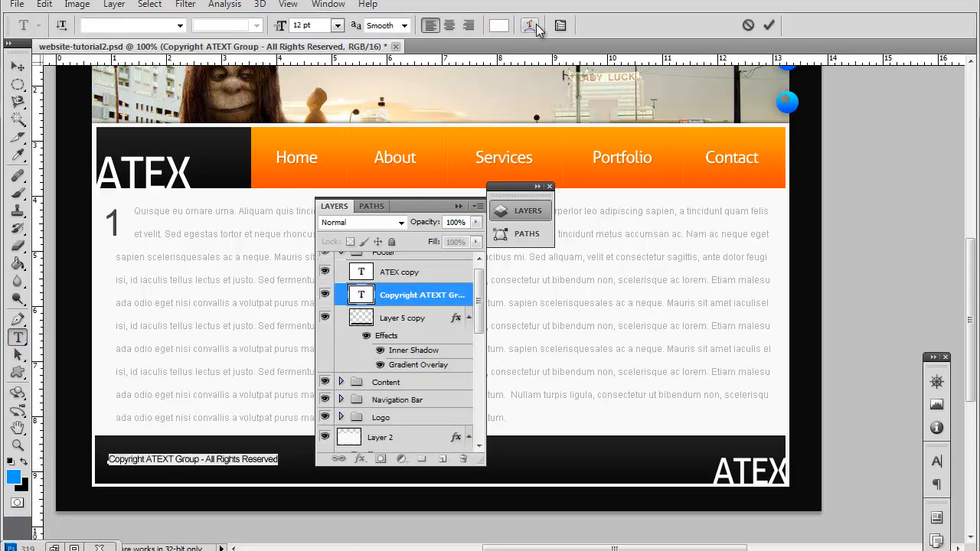
left_click(560, 26)
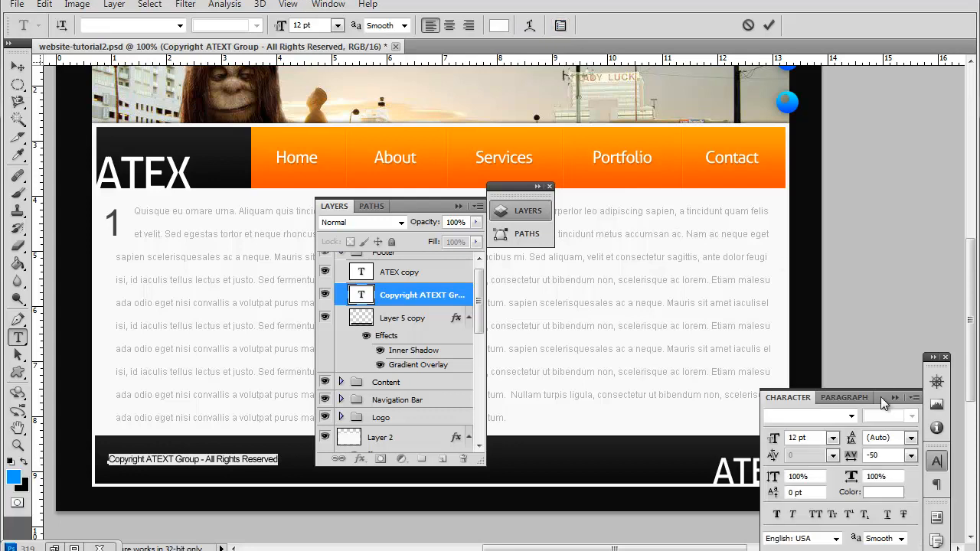
left_click(909, 456)
left_click(898, 322)
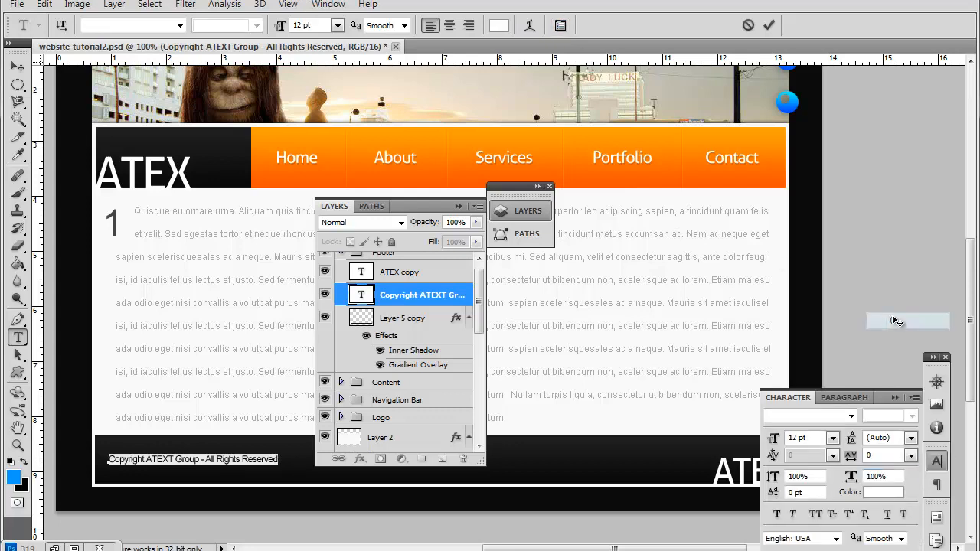
left_click(189, 457)
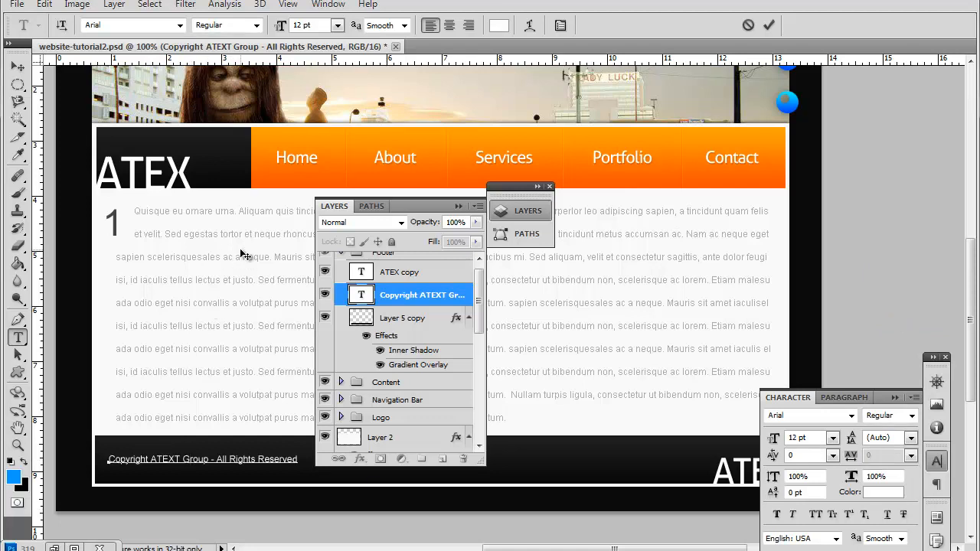
left_click(894, 398)
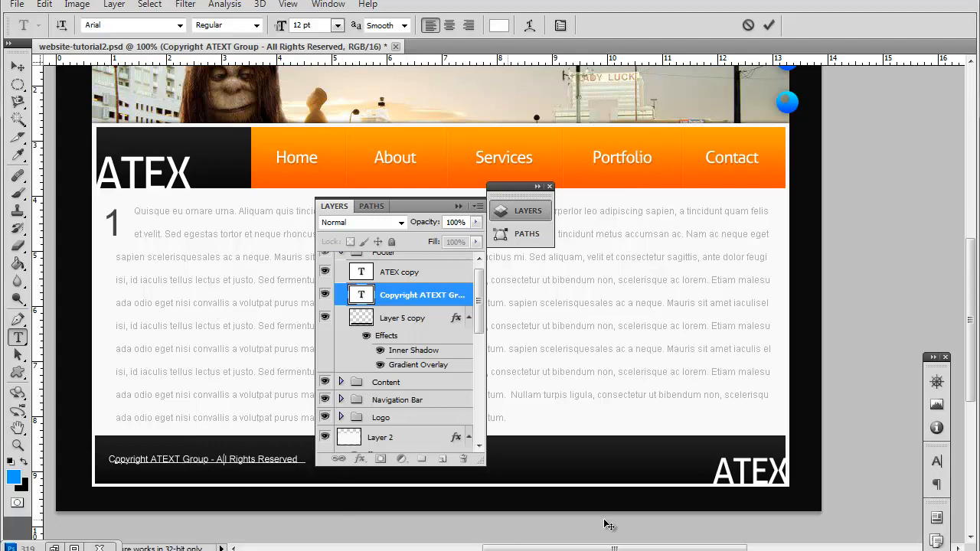
left_click_drag(794, 514, 925, 534)
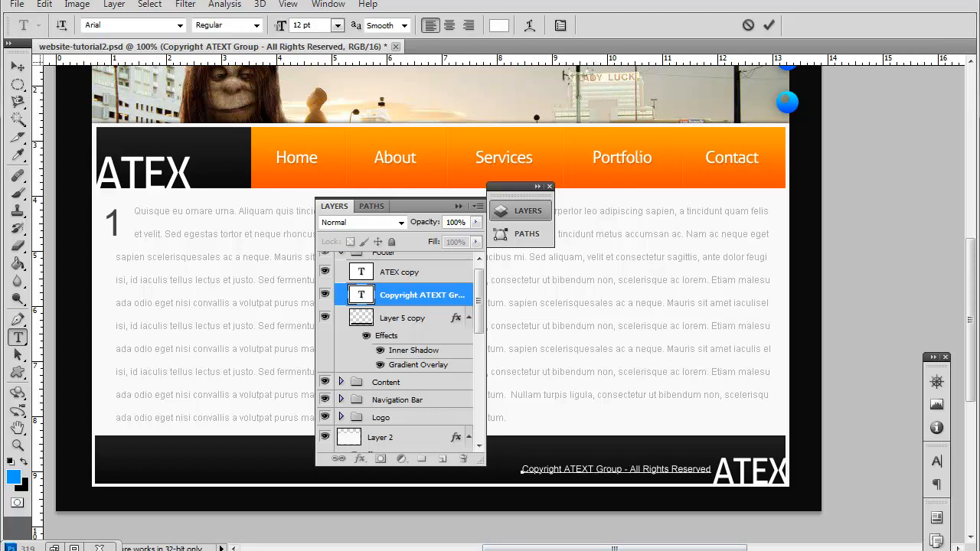
Step: Search the web for the copyright symbol, insert © after "Copyright" in the footer text and realign the line with the ATEX logo
key("super")
left_click(81, 267)
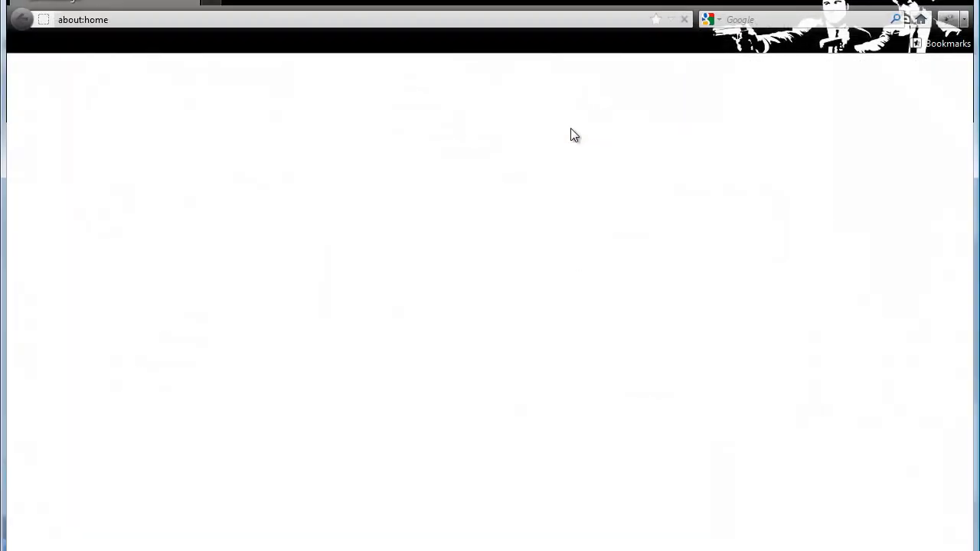
left_click(828, 19)
type("copyright su")
key("BackSpace")
key("Down")
key("Return")
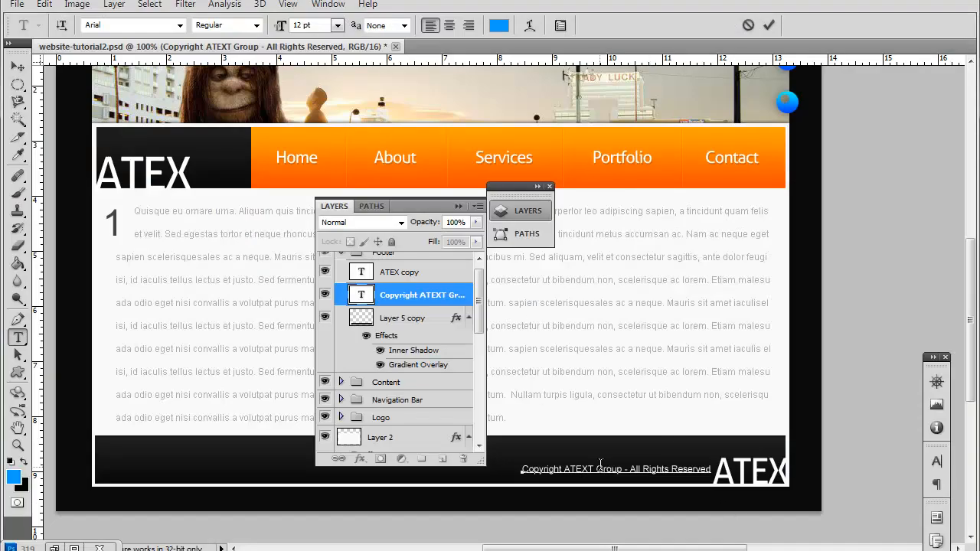
left_click(561, 469)
type("©")
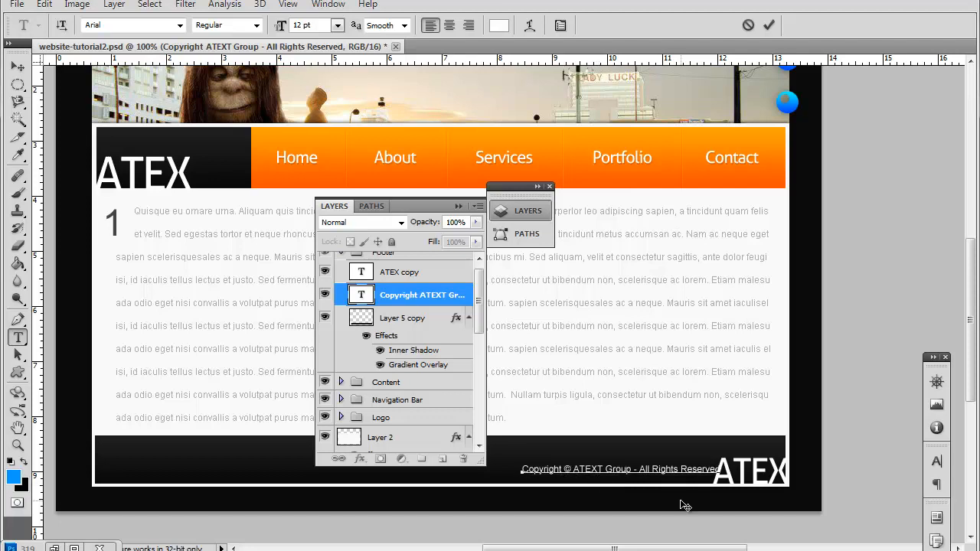
left_click_drag(674, 503, 670, 502)
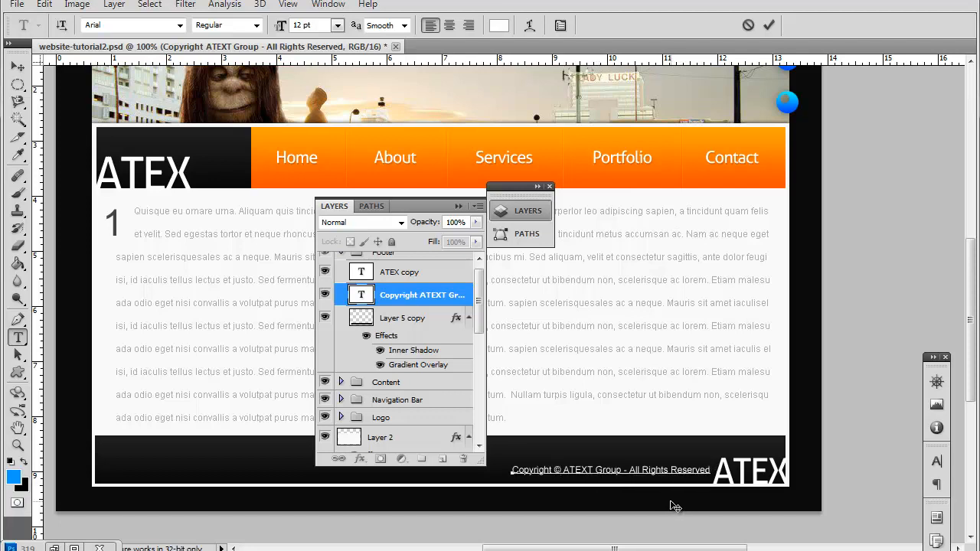
left_click(18, 67)
Step: Draw a small thin circle outline as a custom shape above the ATEX copy layer, at the empty end of the footer bar
scroll(433, 328, "up", 1)
left_click(391, 283)
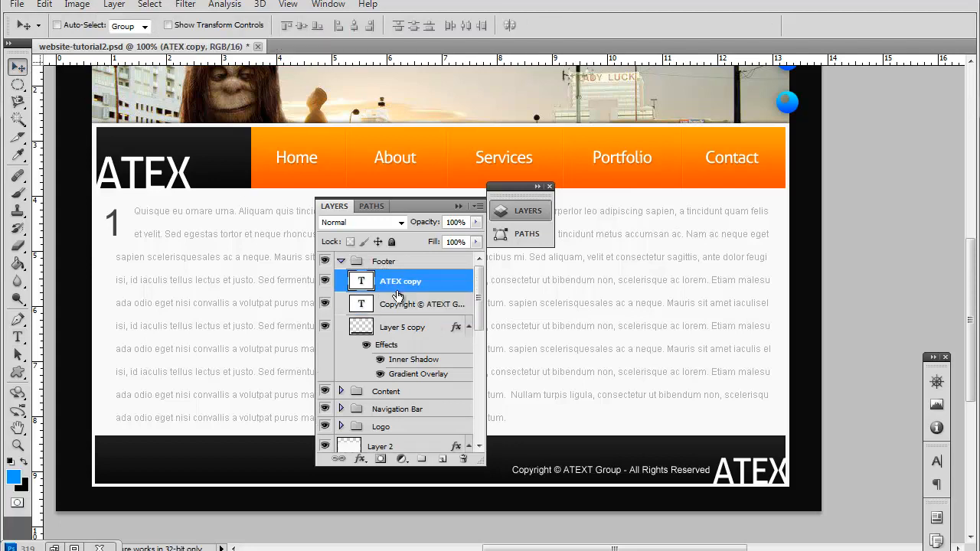
left_click(26, 371)
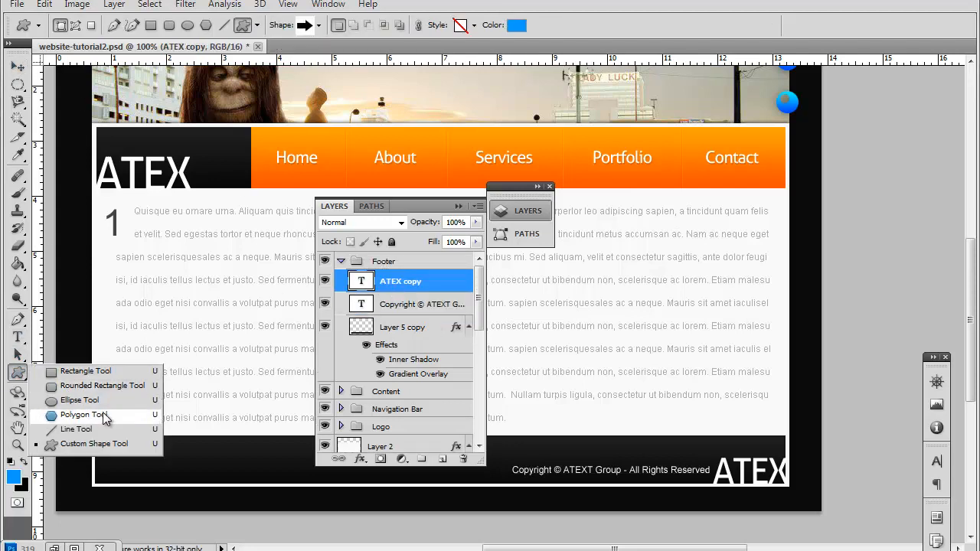
left_click(311, 29)
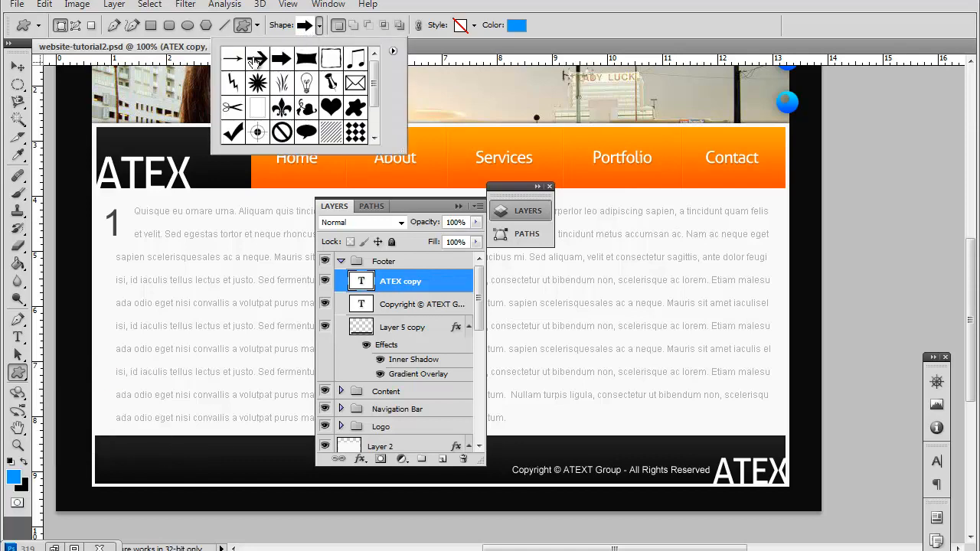
scroll(305, 119, "down", 3)
scroll(305, 118, "up", 2)
scroll(304, 119, "up", 1)
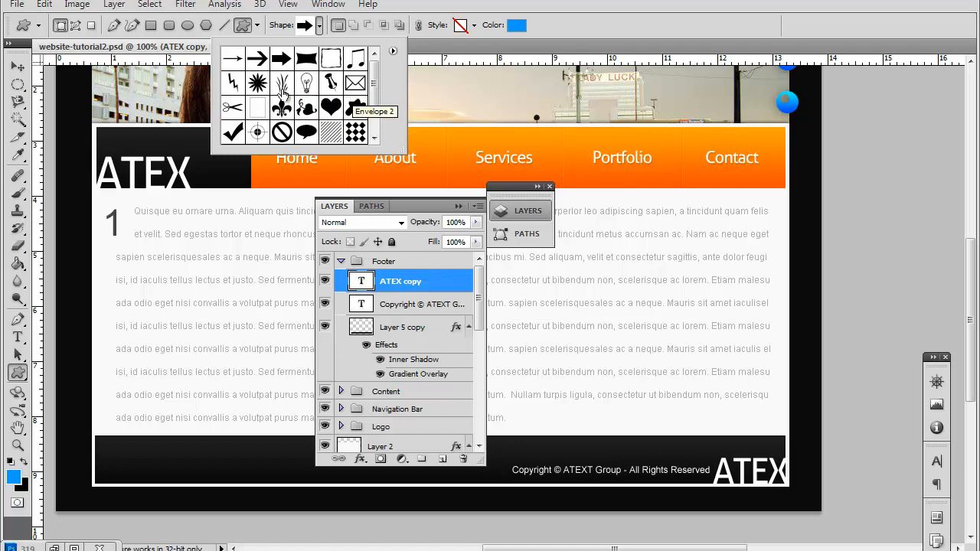
scroll(306, 111, "down", 2)
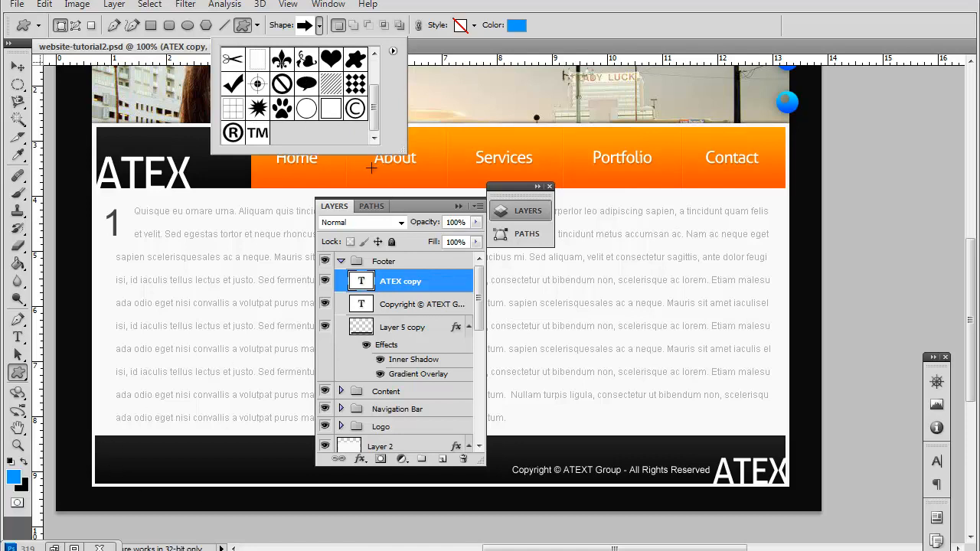
left_click(306, 114)
left_click(106, 447)
left_click_drag(107, 447, 116, 458)
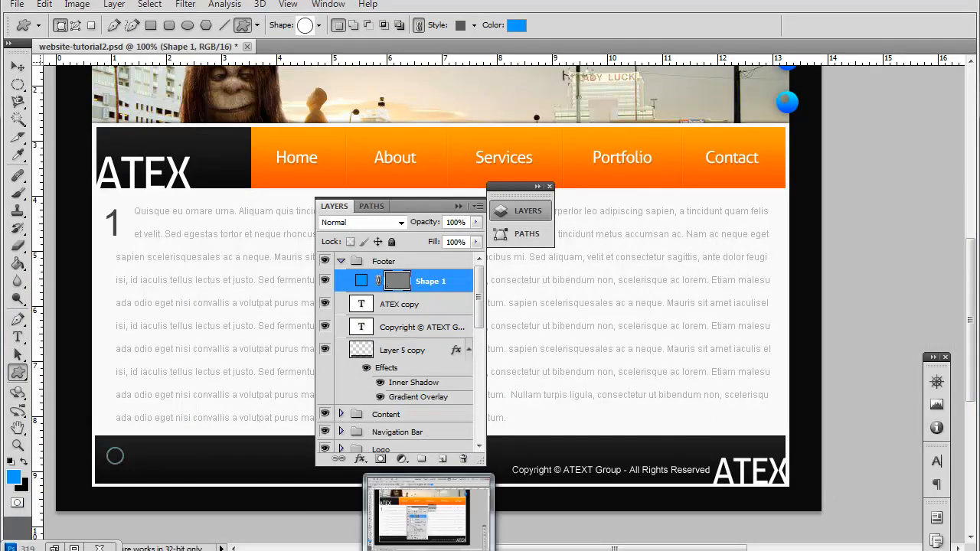
Step: Rasterize the vector mask of the circle outline and move the circle slightly down and inward in the footer bar
left_click(428, 550)
left_click(429, 549)
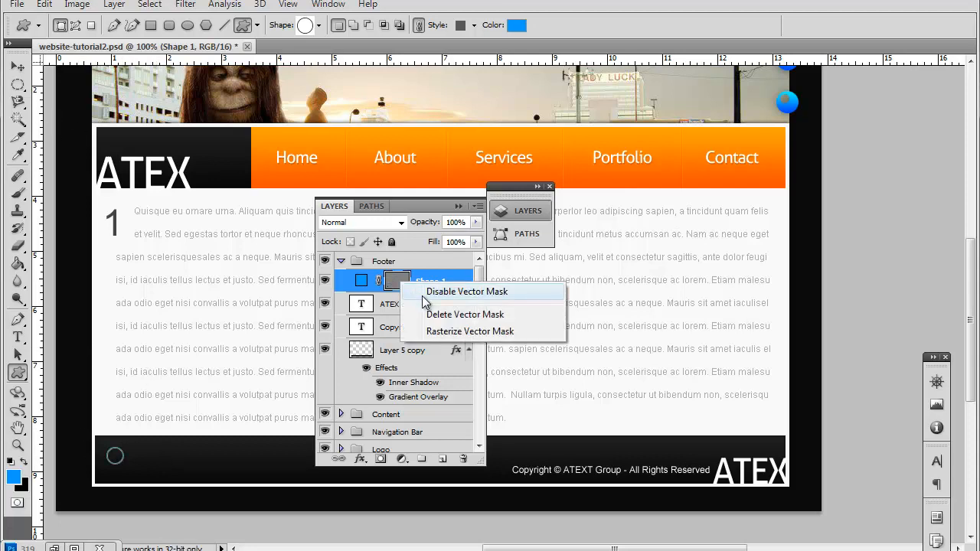
left_click(470, 332)
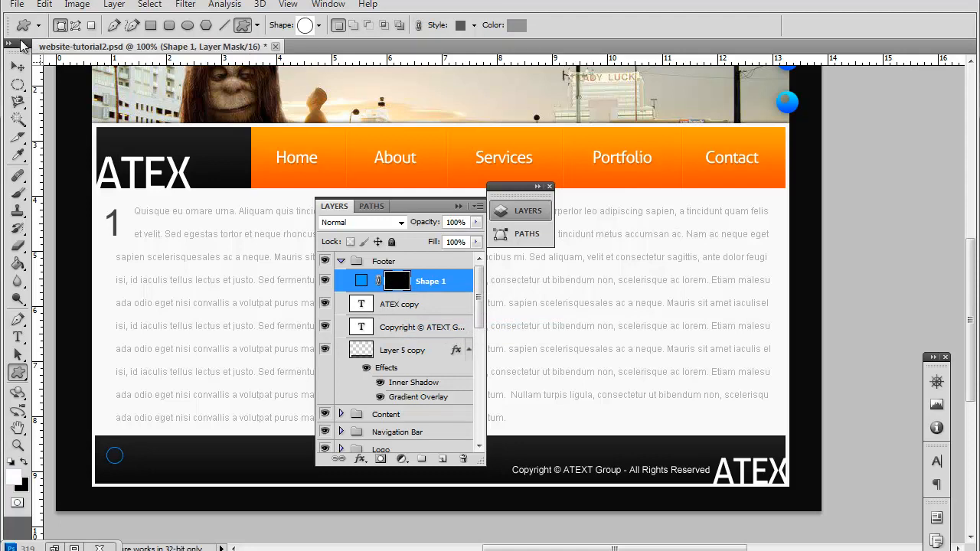
left_click(22, 67)
left_click_drag(151, 477, 157, 523)
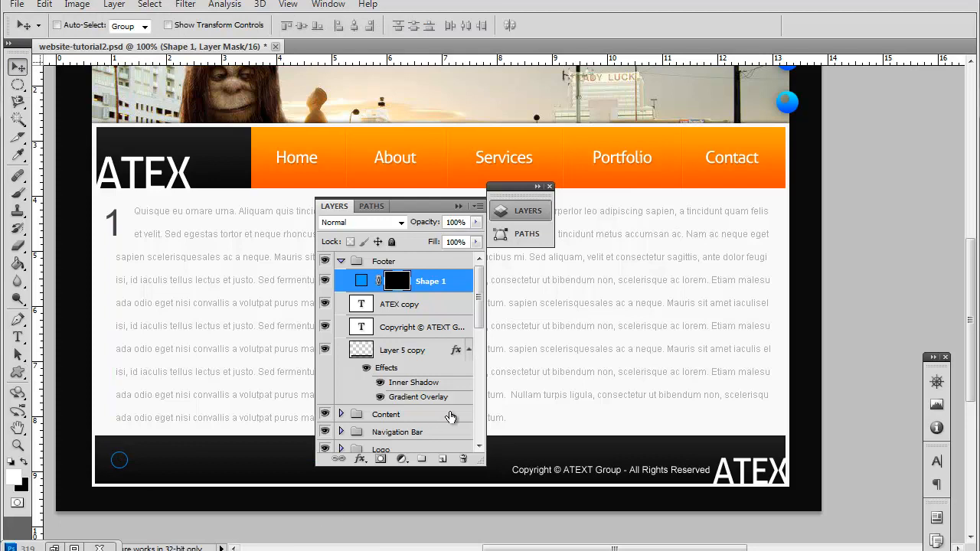
Step: Change the color of the whole footer copyright line to light gray
left_click(18, 336)
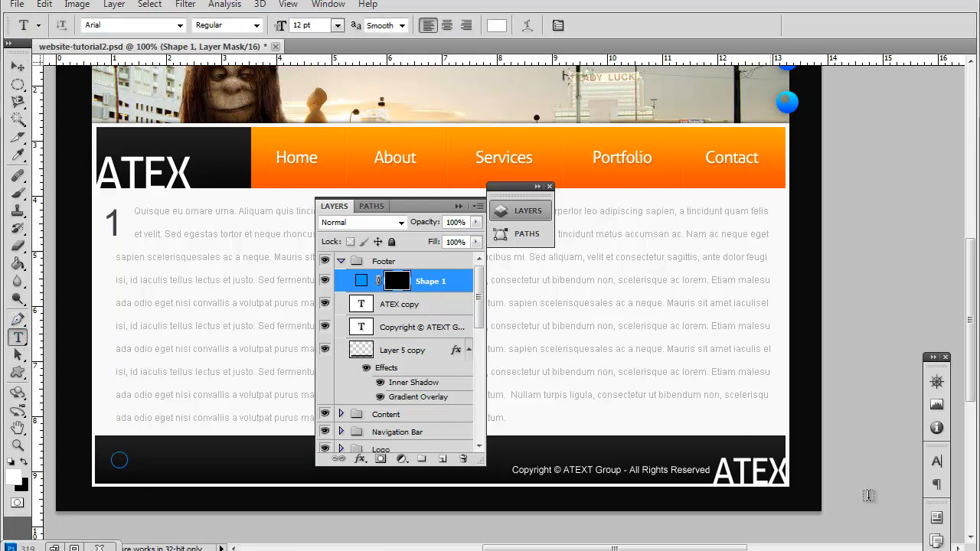
triple_click(656, 462)
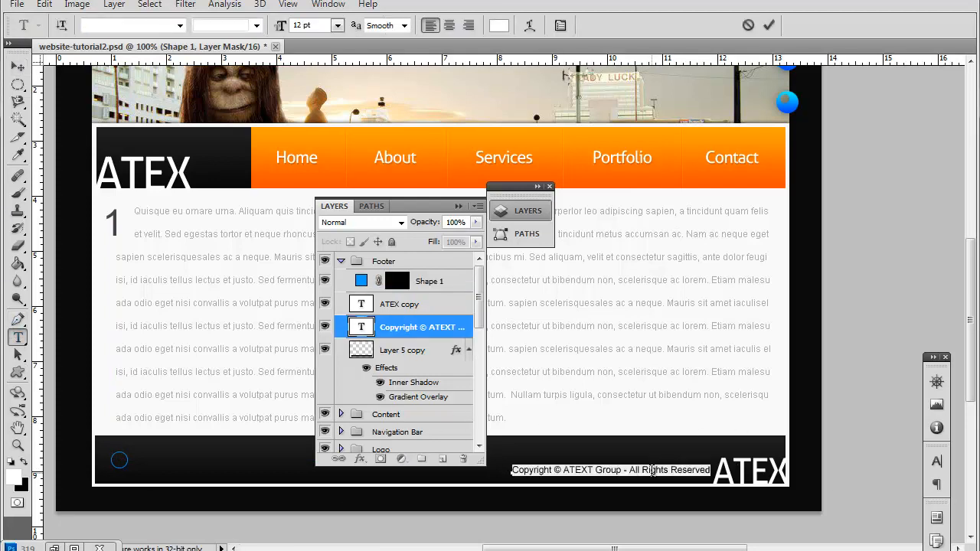
left_click(17, 480)
left_click(258, 267)
left_click(197, 283)
left_click_drag(197, 283, 198, 284)
left_click_drag(321, 286, 277, 301)
left_click(651, 242)
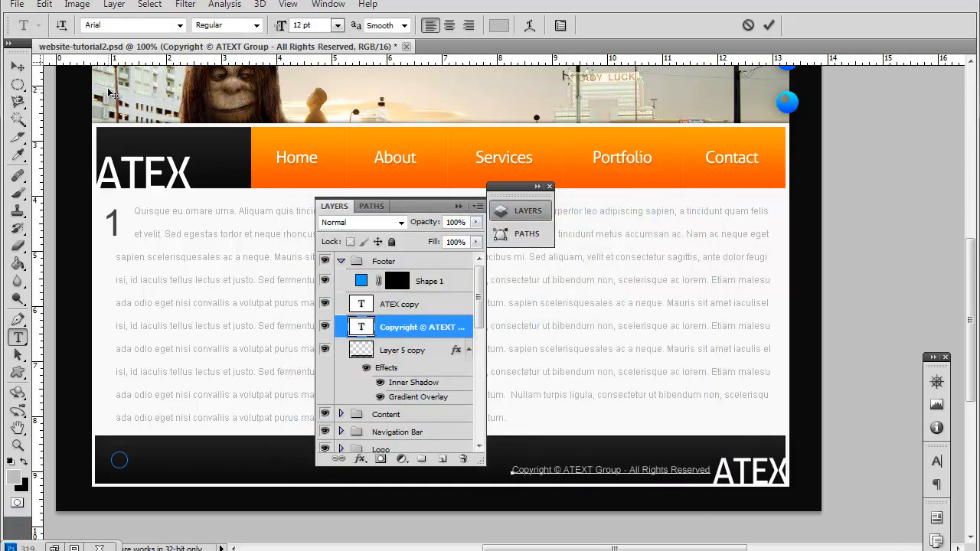
left_click(18, 67)
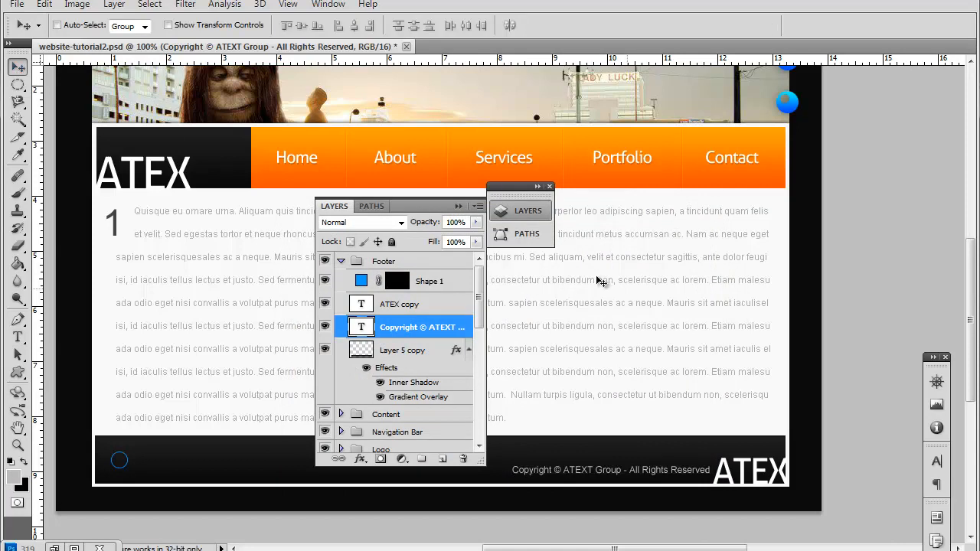
Step: Move the floating layer list clear of the page design and view the whole layout at 66.7%
scroll(677, 318, "up", 2)
scroll(677, 318, "up", 3)
scroll(677, 317, "down", 3)
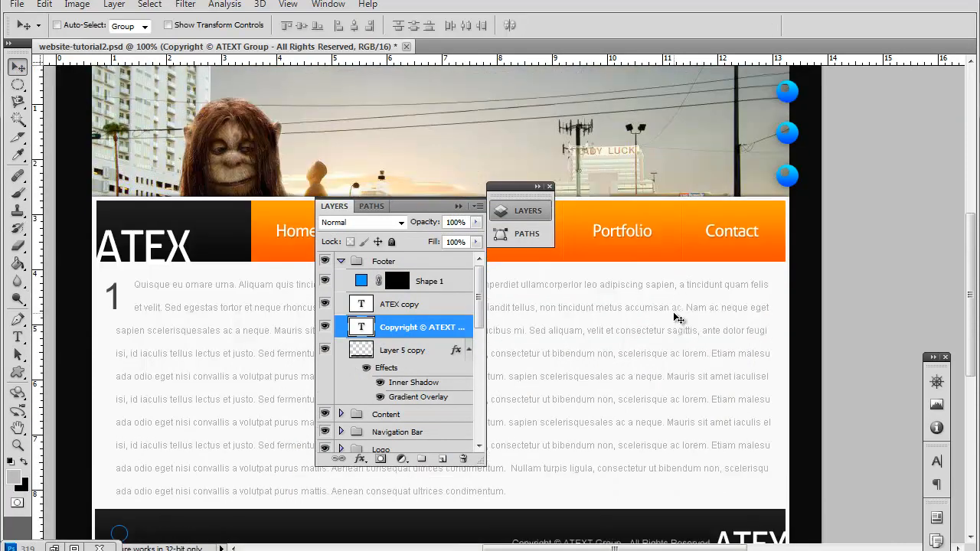
scroll(677, 318, "down", 1)
left_click_drag(415, 206, 917, 108)
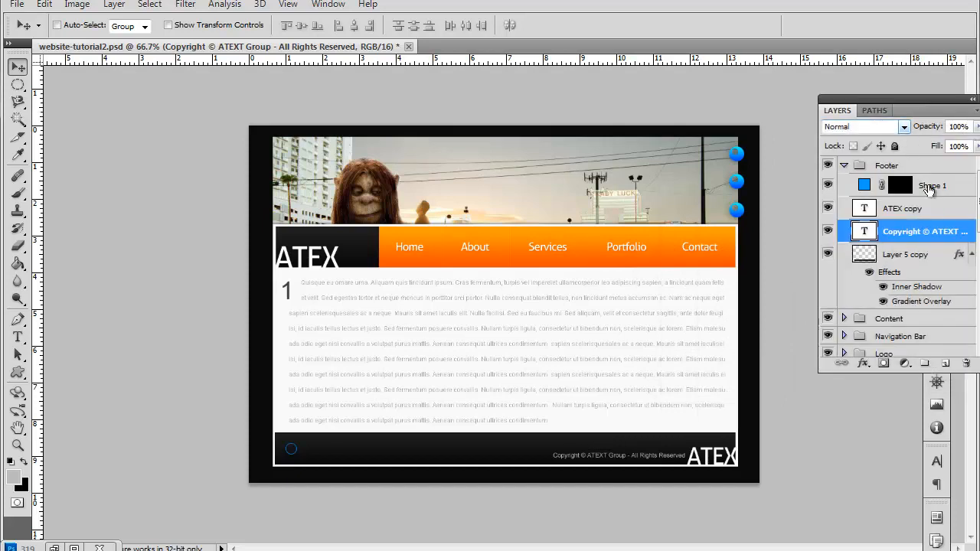
Step: Expand the Content group and look over the layers in its Full Content subgroup
scroll(924, 230, "down", 3)
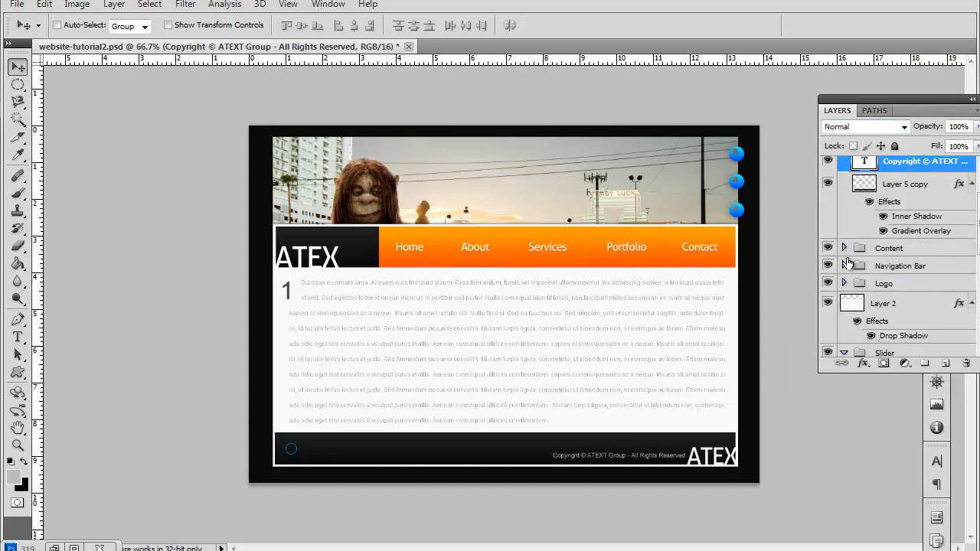
left_click(844, 248)
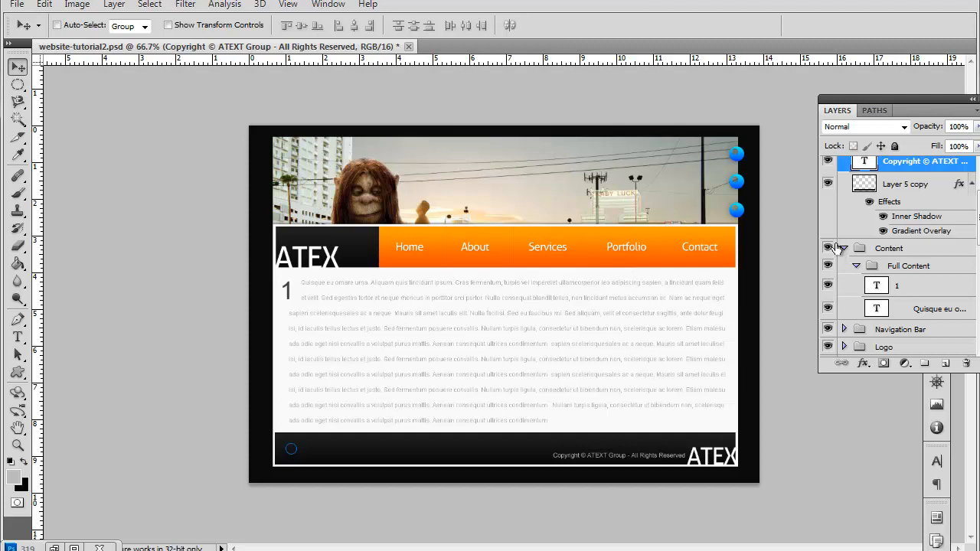
key("a")
scroll(890, 277, "up", 4)
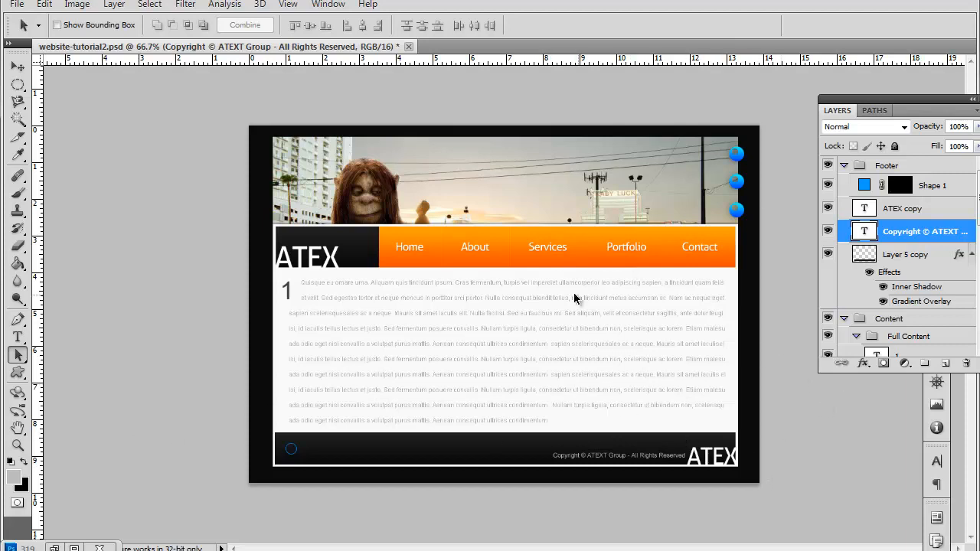
Step: Examine the page layout at 100% zoom, from the slider image and navigation bar down to the footer
key("ctrl+plus")
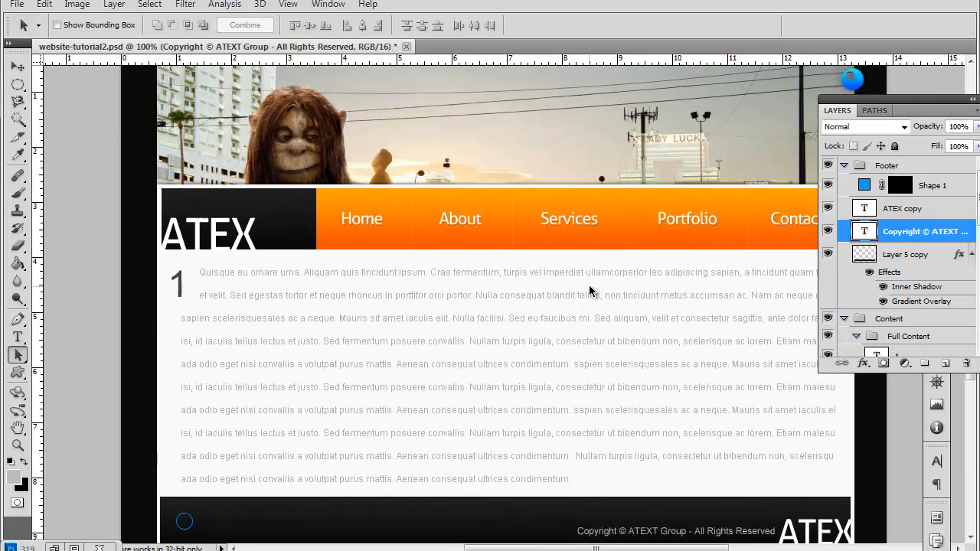
scroll(595, 299, "down", 4)
scroll(607, 305, "up", 2)
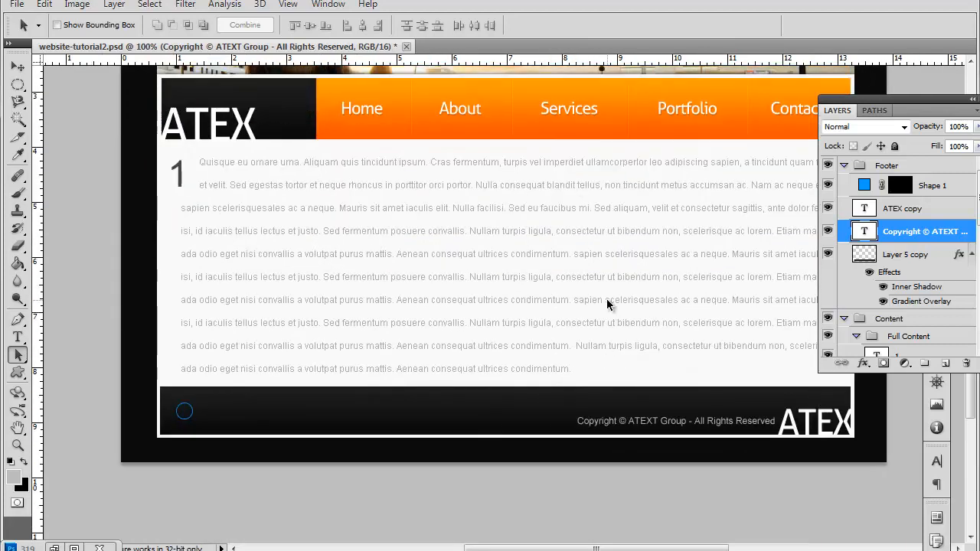
scroll(607, 304, "down", 7)
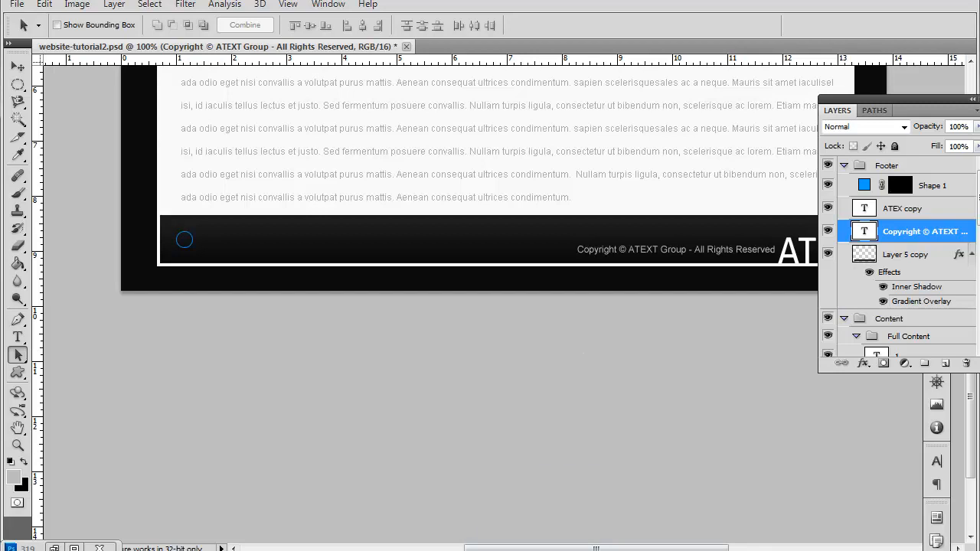
scroll(375, 251, "down", 3)
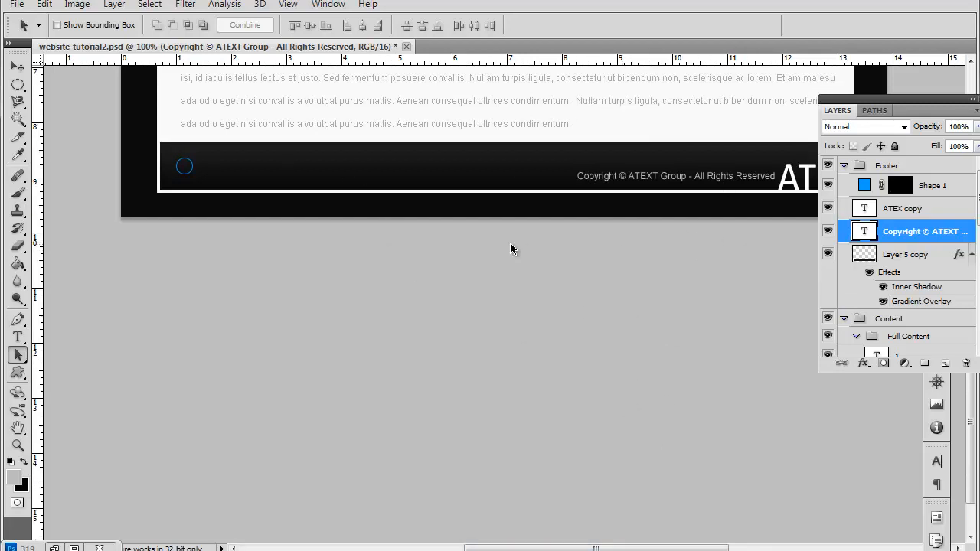
scroll(418, 247, "up", 10)
scroll(701, 260, "up", 5)
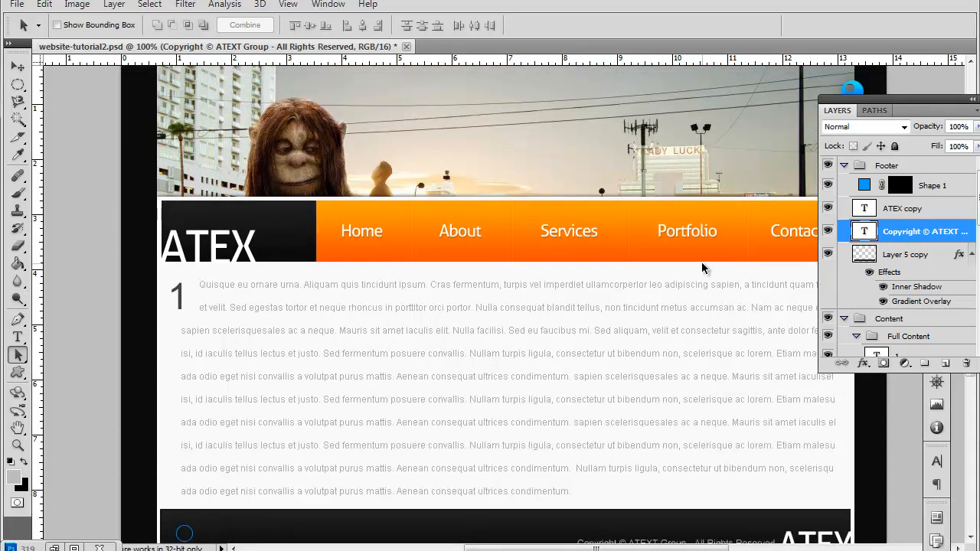
scroll(701, 263, "down", 8)
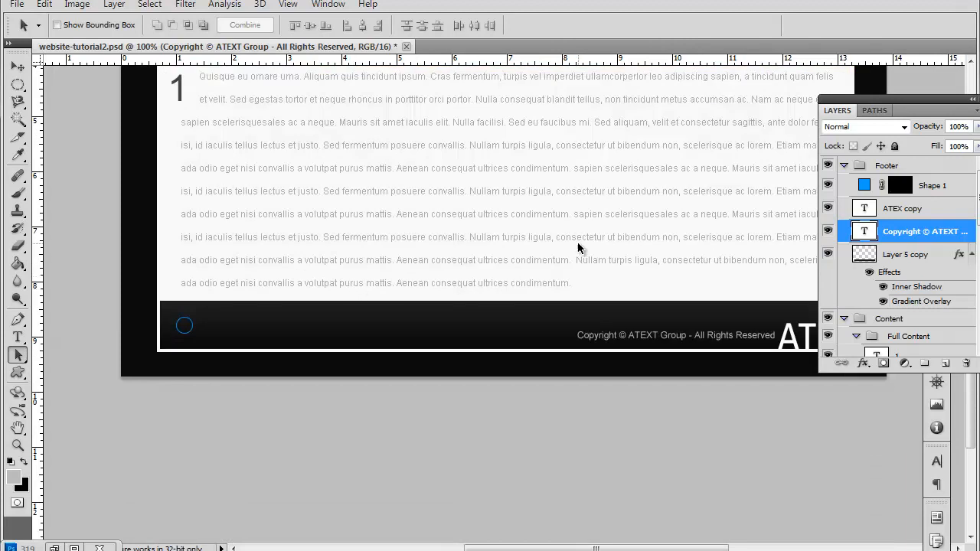
scroll(416, 216, "down", 2)
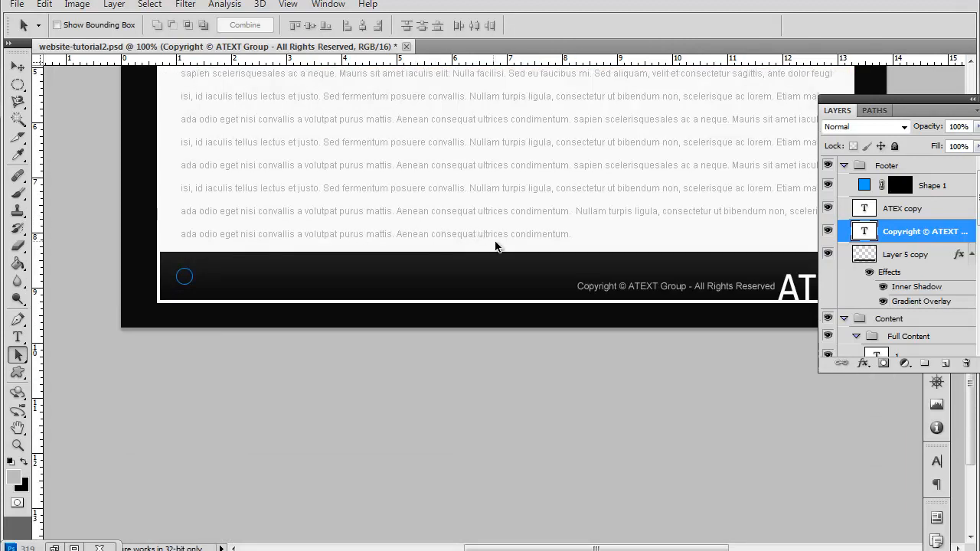
scroll(525, 263, "down", 5)
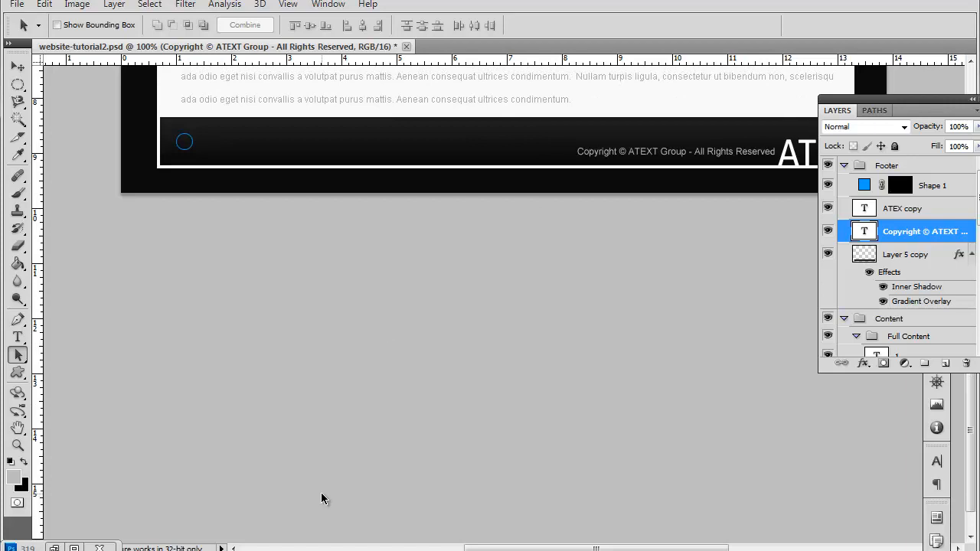